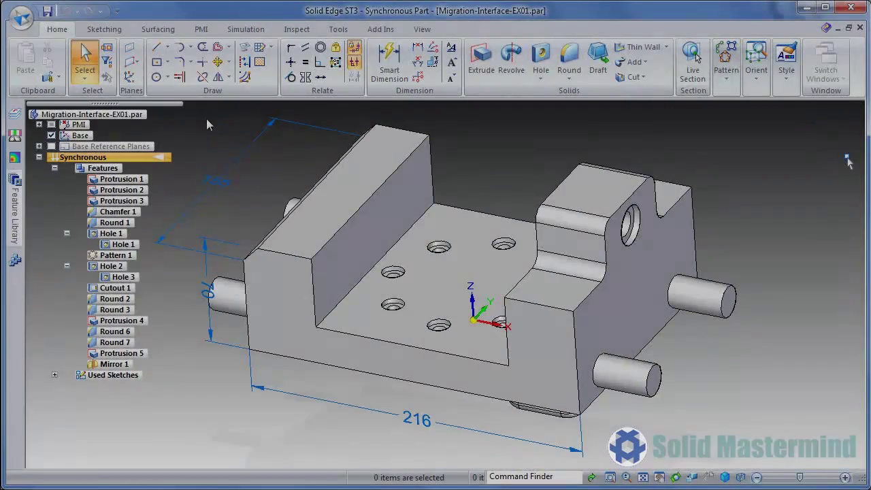
- Select the left wall's top face and review the steering wheel's Move/Extrude/Revolve options without changing mode
click(334, 180)
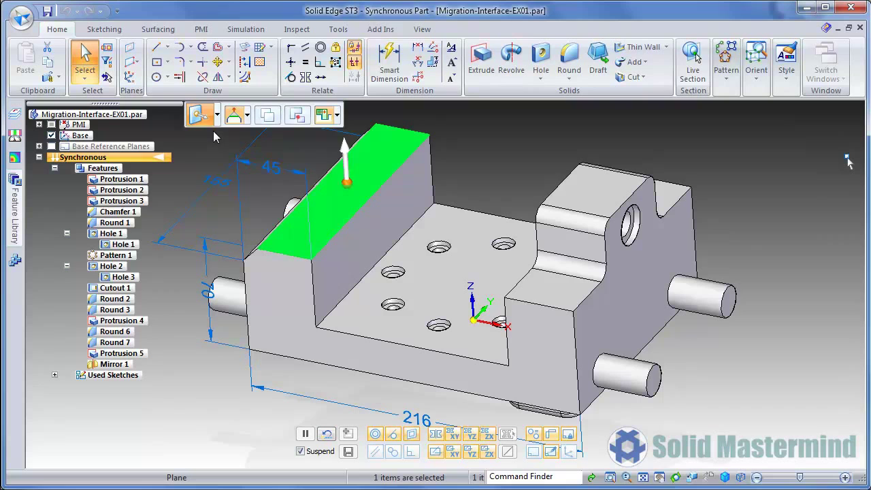
click(217, 117)
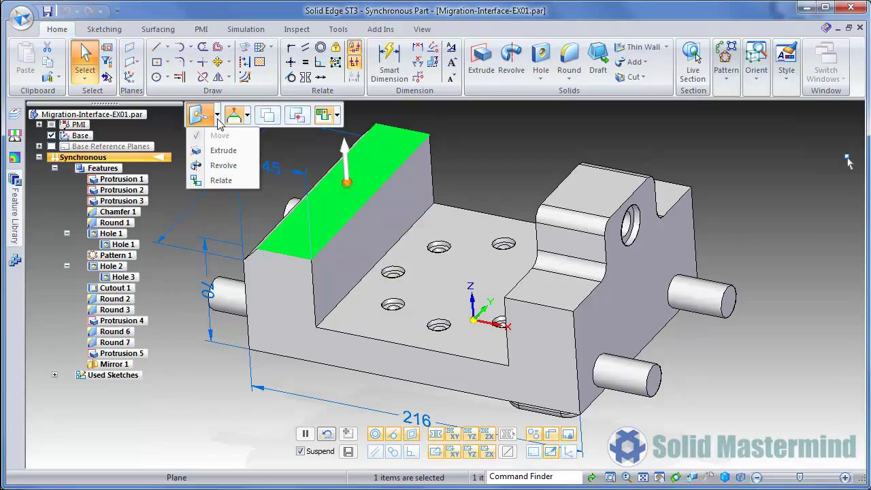
click(217, 117)
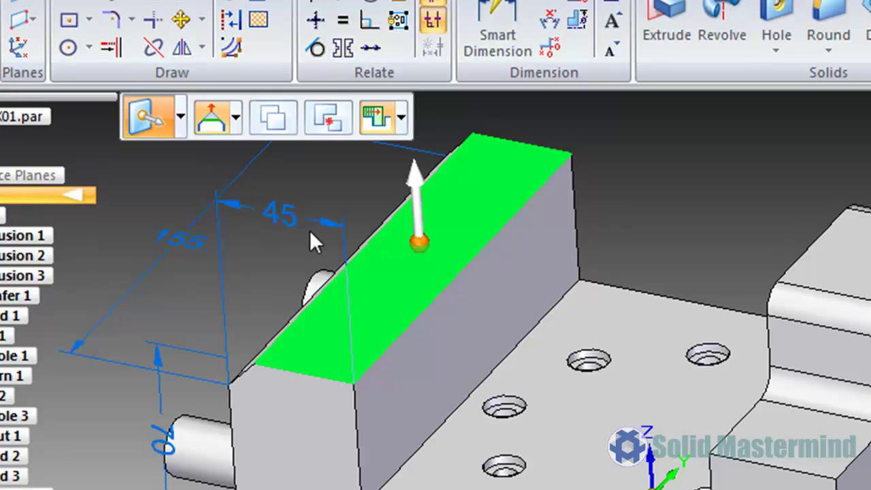
click(434, 241)
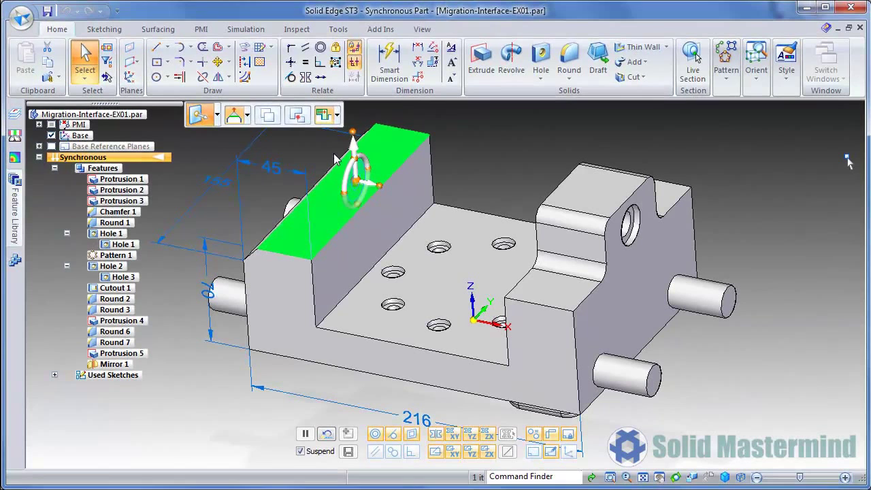
- Do a trial move of the left wall's top face, keeping height 70, then reselect it
click(348, 176)
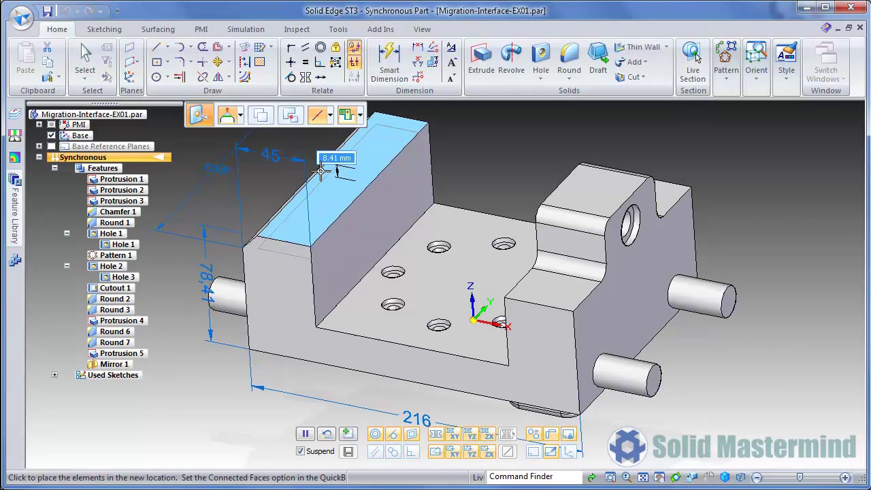
click(322, 175)
click(310, 211)
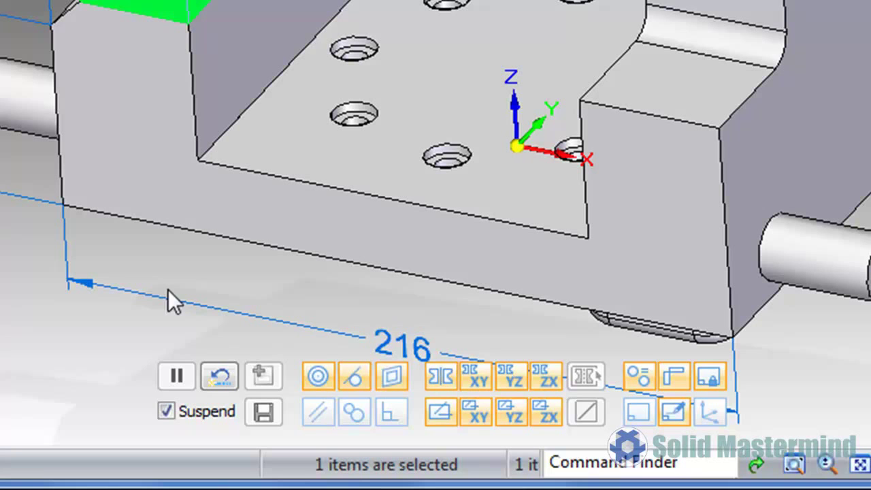
- Turn off Suspend in Live Rules and cancel the top-face move, leaving the height at 70
click(165, 410)
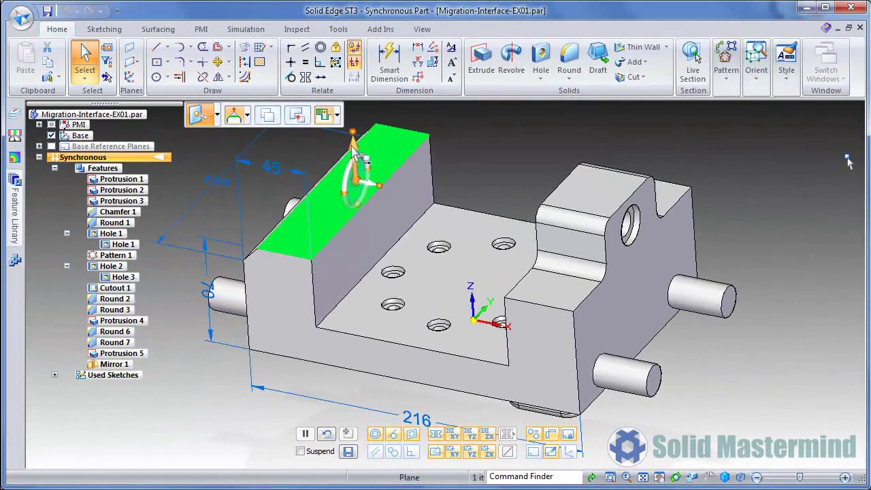
click(353, 143)
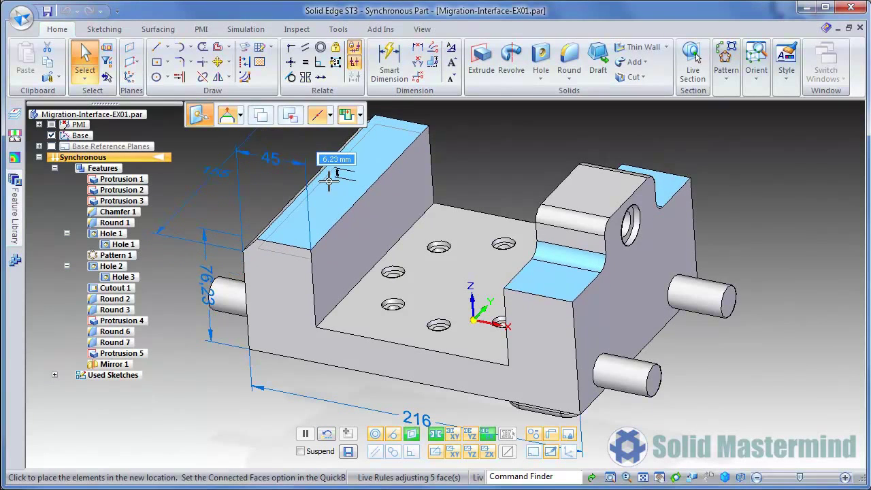
key(alt)
key(Escape)
key(Escape)
click(325, 193)
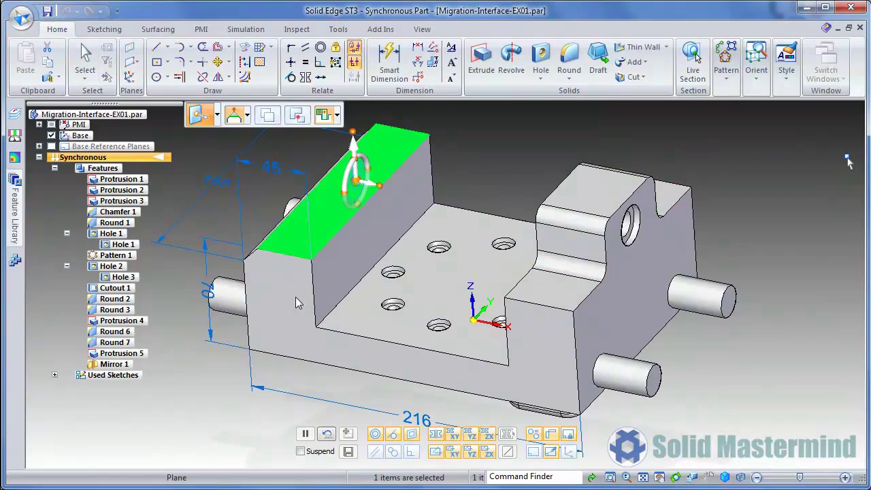
- Push the block's front U-shaped face outward to a new, greater depth
click(290, 344)
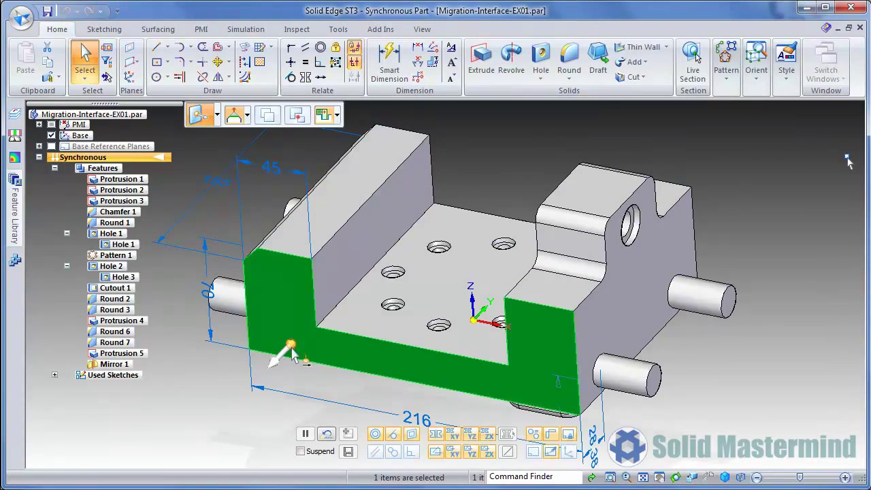
click(278, 360)
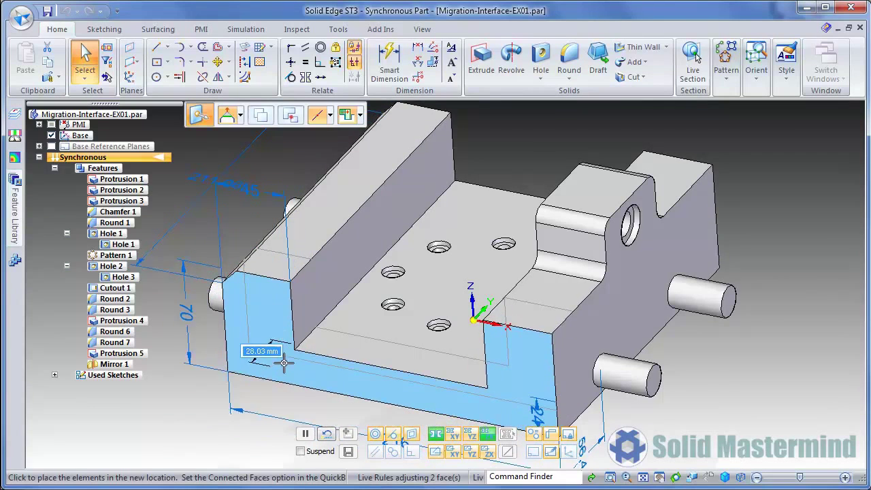
click(287, 365)
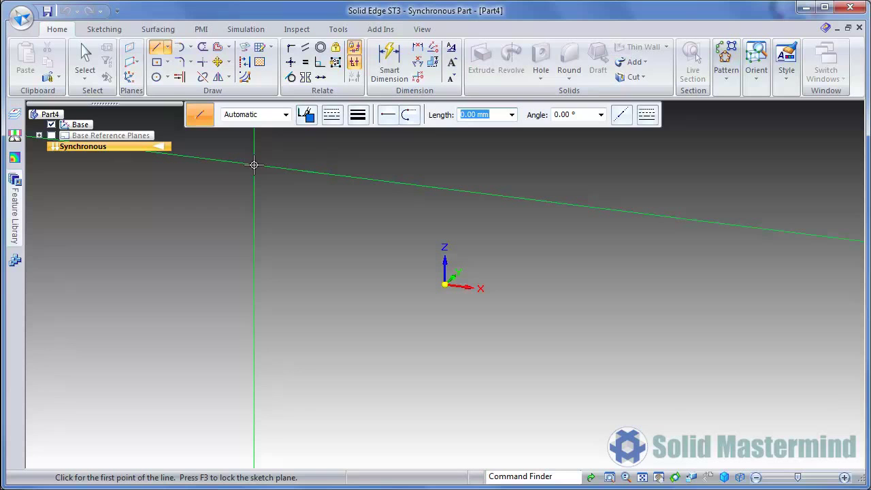
- Draw six connected lines with a lower-left step, closing back at the start point
click(378, 171)
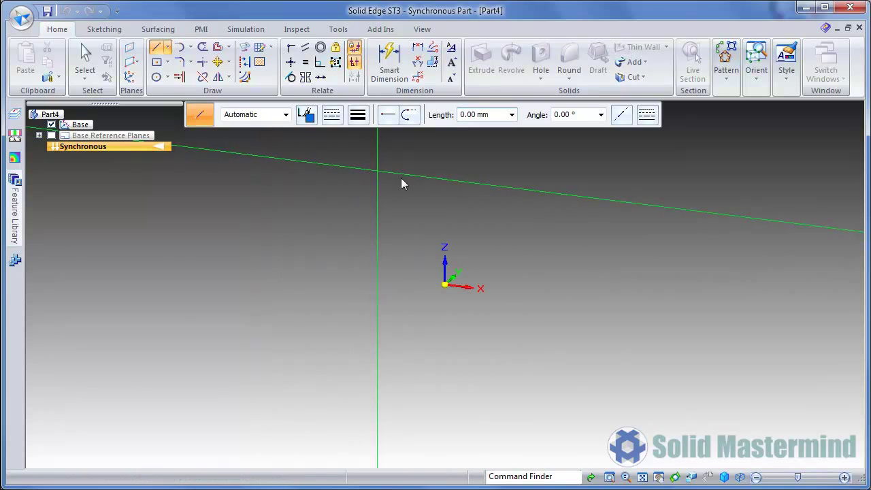
click(604, 199)
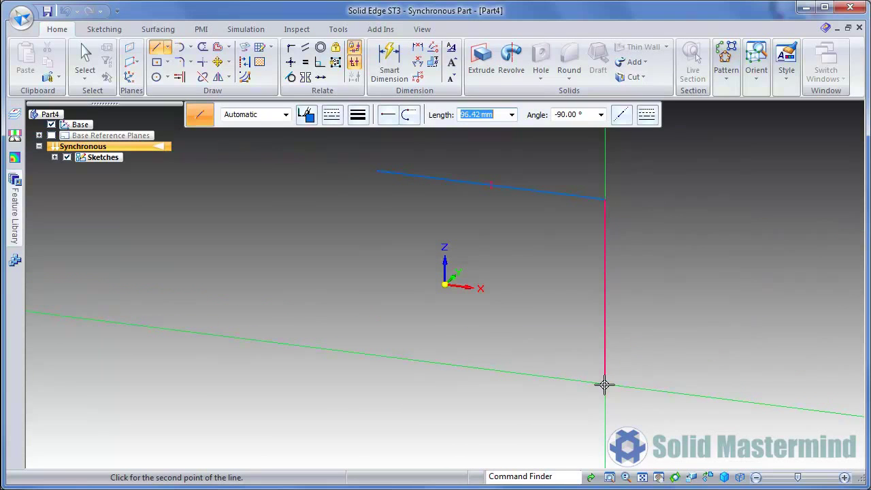
click(604, 384)
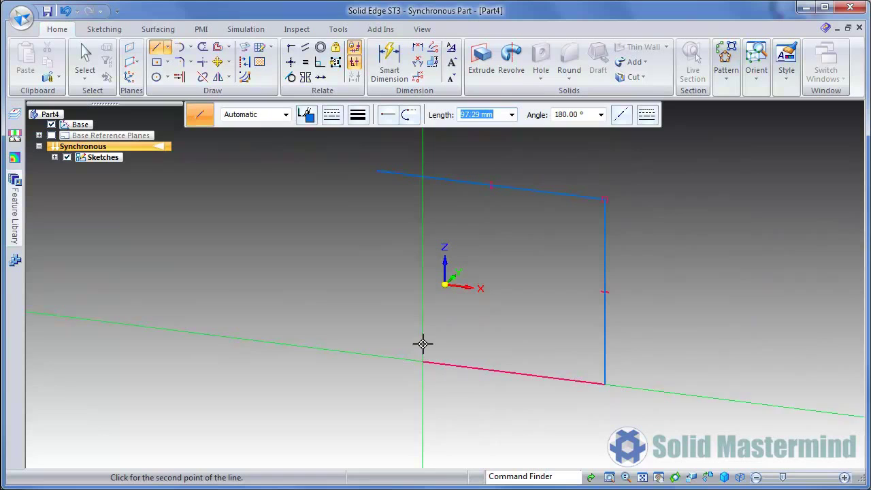
click(423, 362)
click(423, 332)
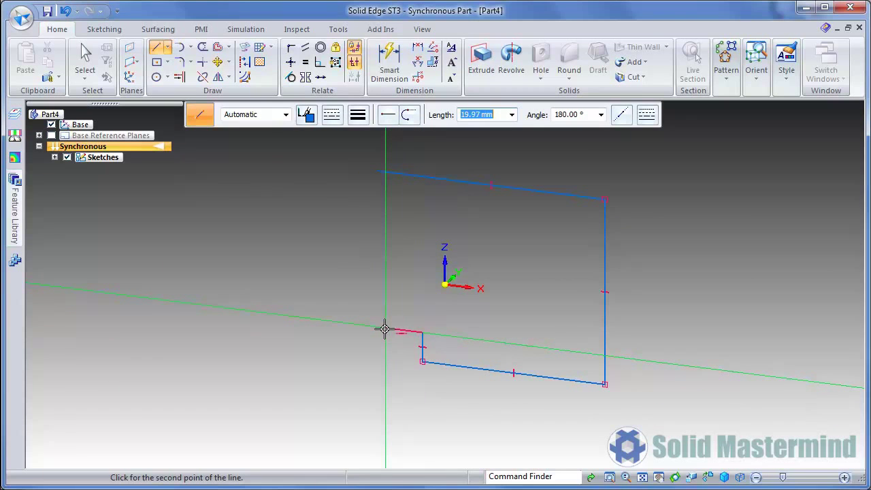
click(378, 328)
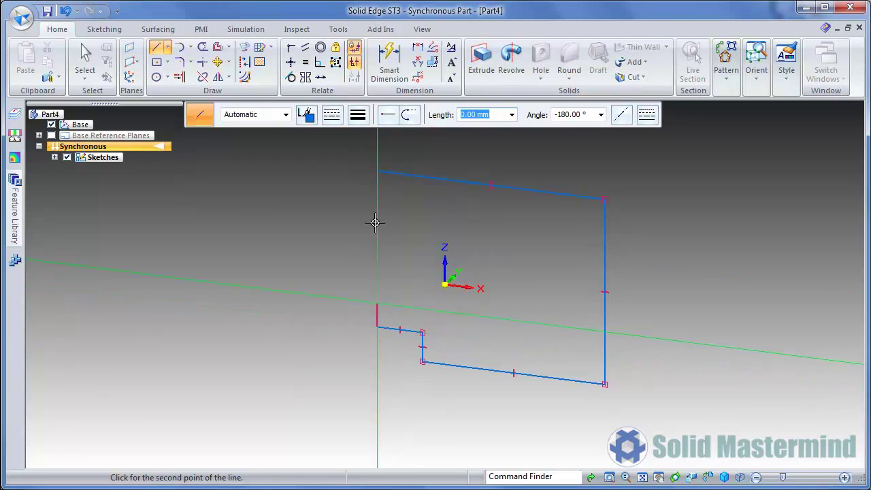
click(375, 172)
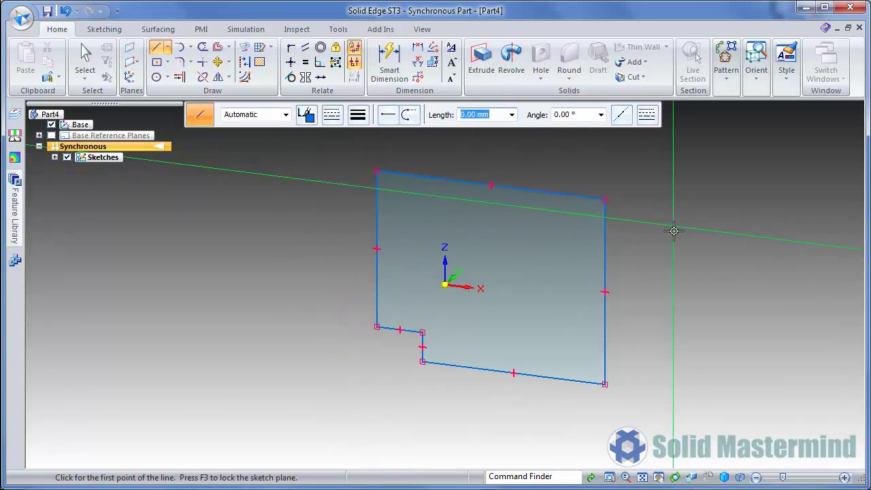
- Draw a closed four-line profile on a horizontal plane along the stepped profile's top edge
mouse_move(645, 235)
middle_down()
mouse_move(626, 311)
mouse_move(632, 350)
middle_up()
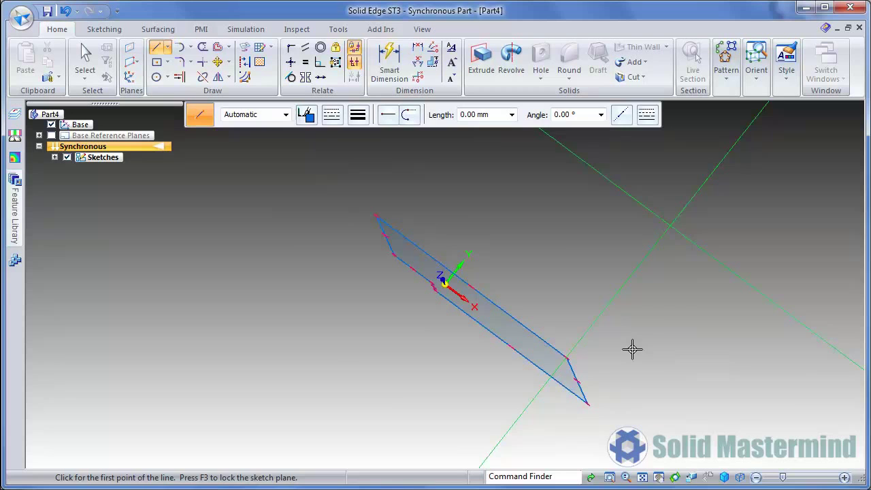
click(559, 149)
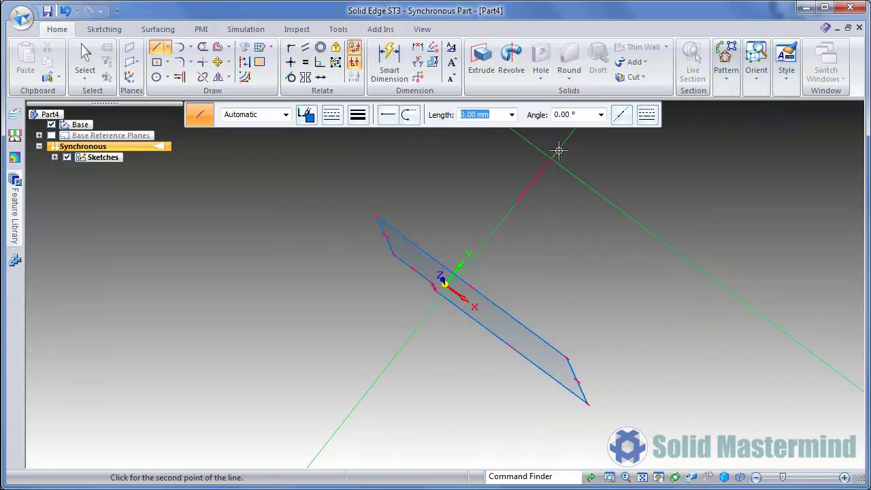
click(667, 230)
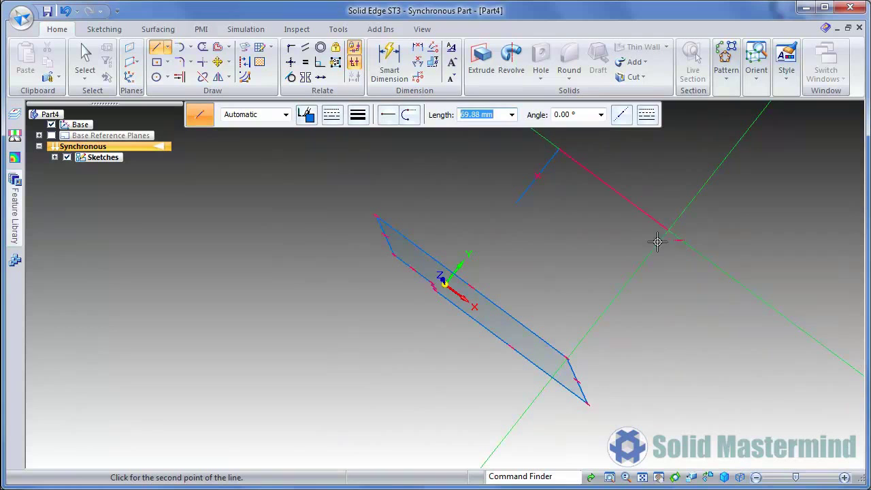
click(626, 282)
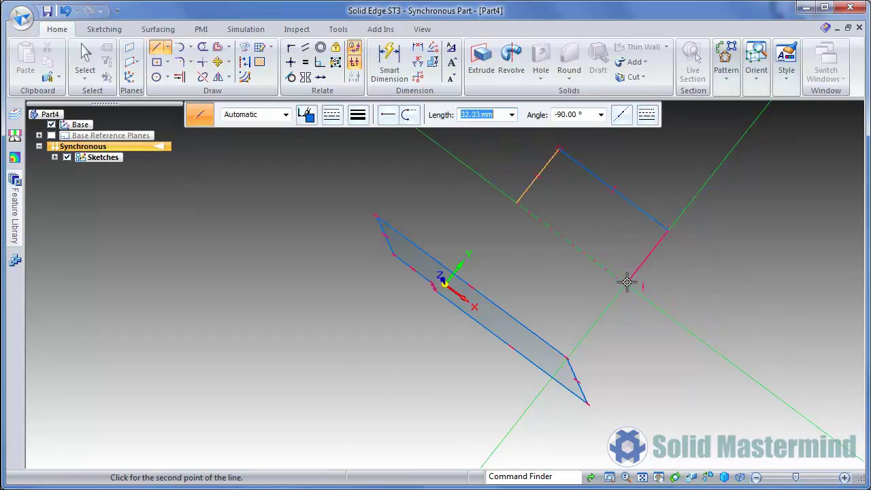
click(516, 203)
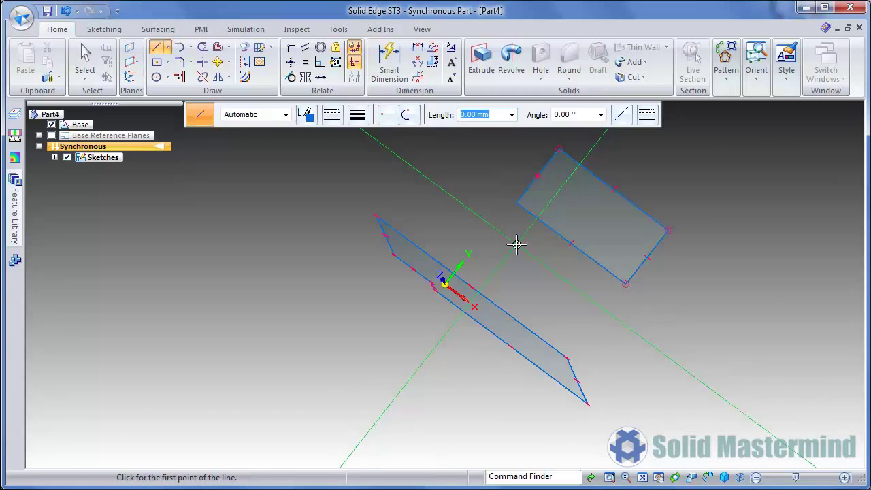
key(Escape)
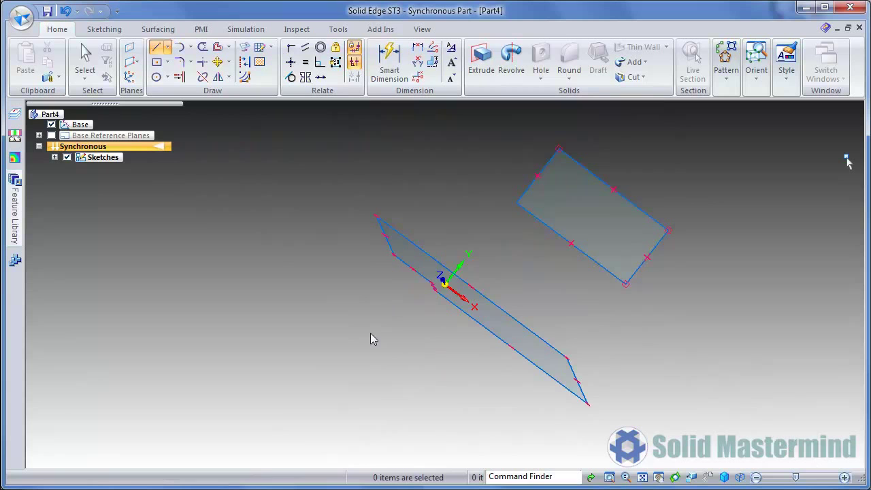
mouse_move(372, 327)
middle_down()
mouse_move(406, 253)
mouse_move(297, 235)
mouse_move(380, 252)
middle_up()
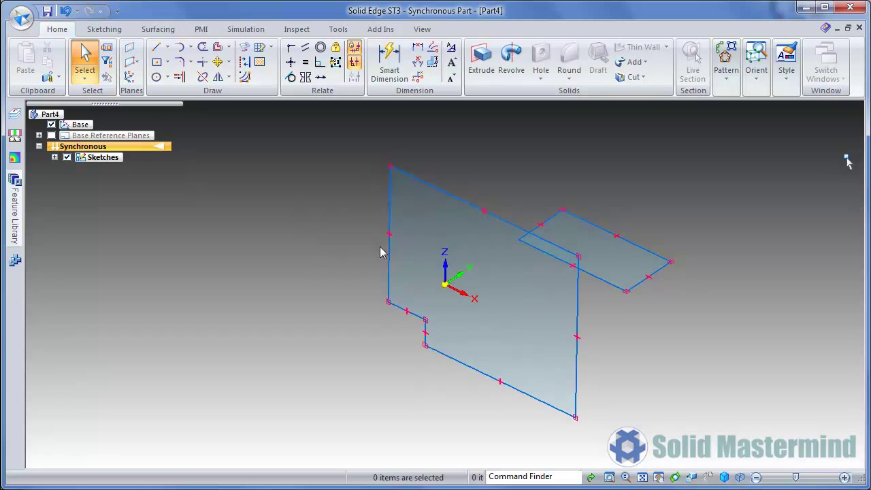
- Open the part file Migration-Sketching-EX01.par
click(21, 18)
click(45, 71)
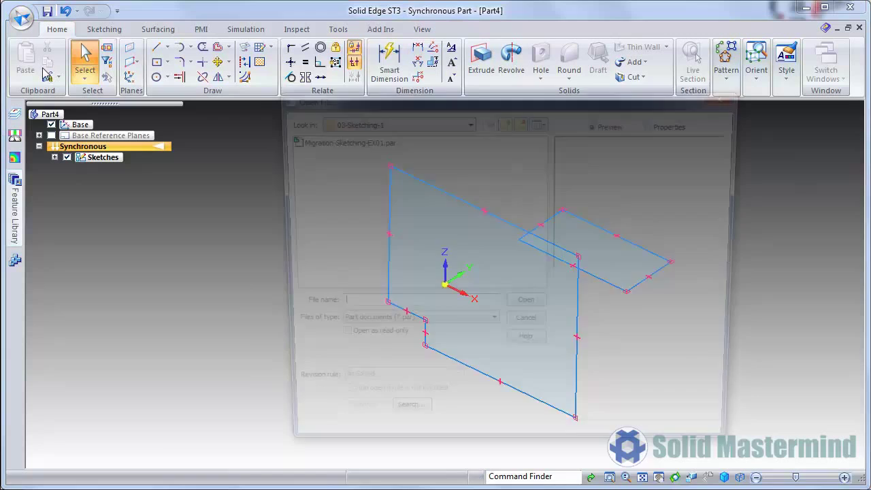
click(299, 140)
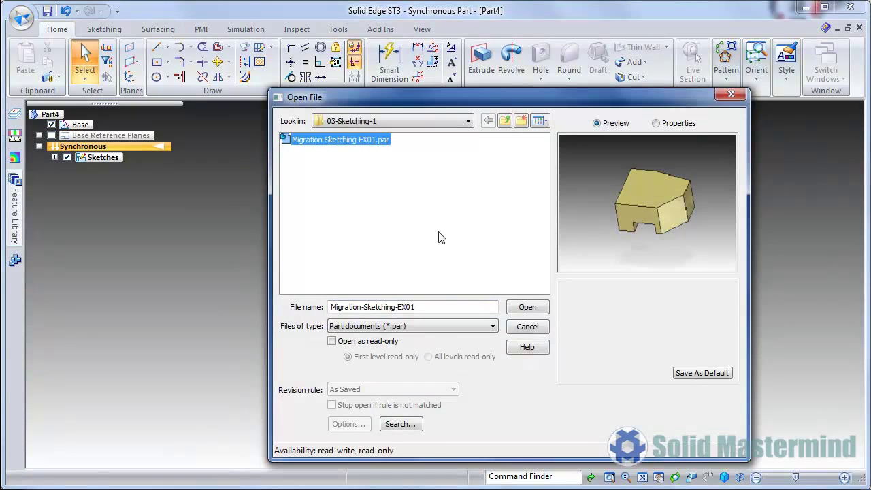
click(526, 307)
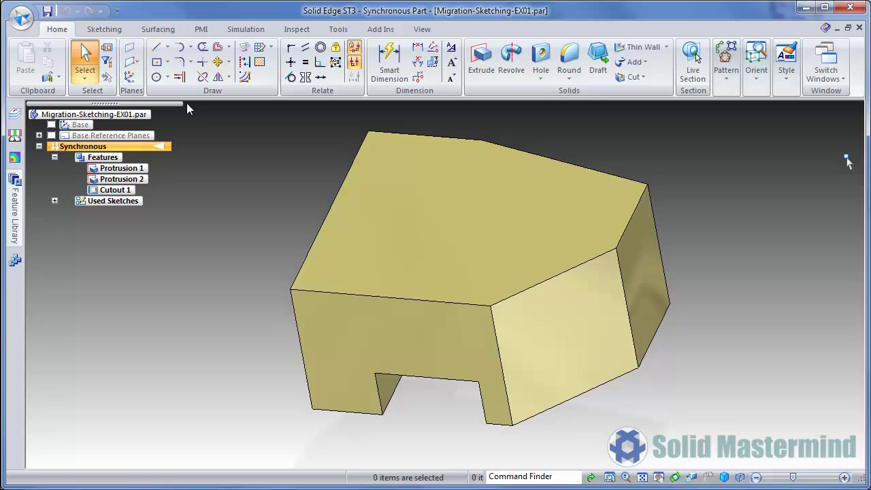
- Sketch a Rectangle by Center on the notched front face, then start one on the right face
click(157, 61)
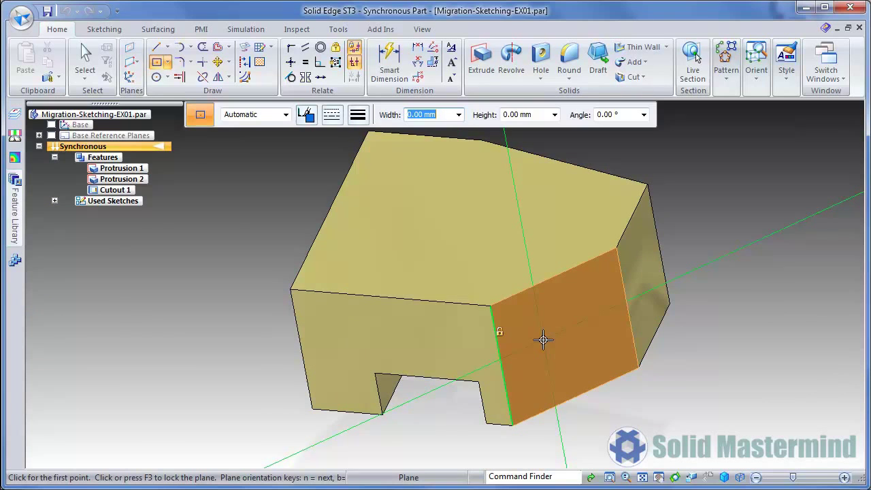
click(371, 335)
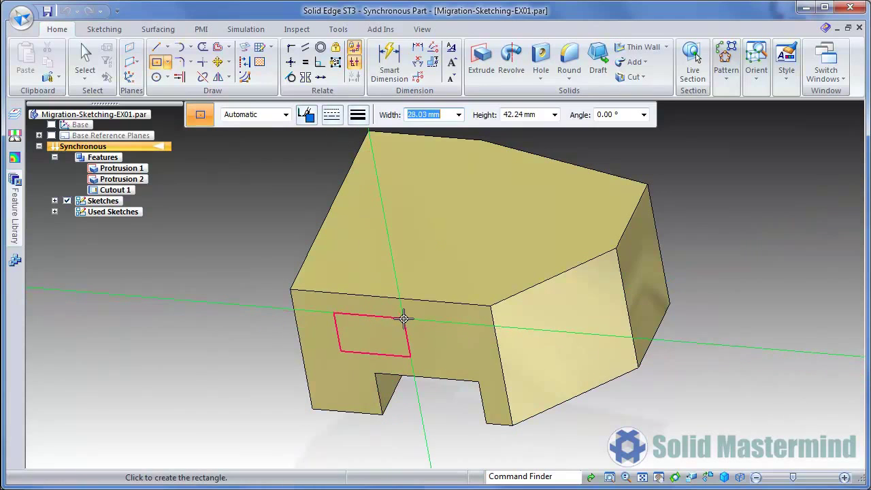
click(404, 318)
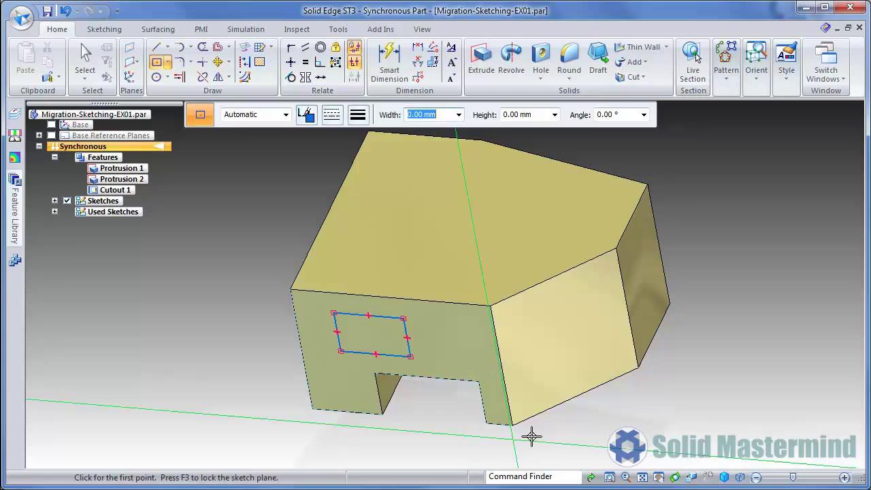
click(555, 345)
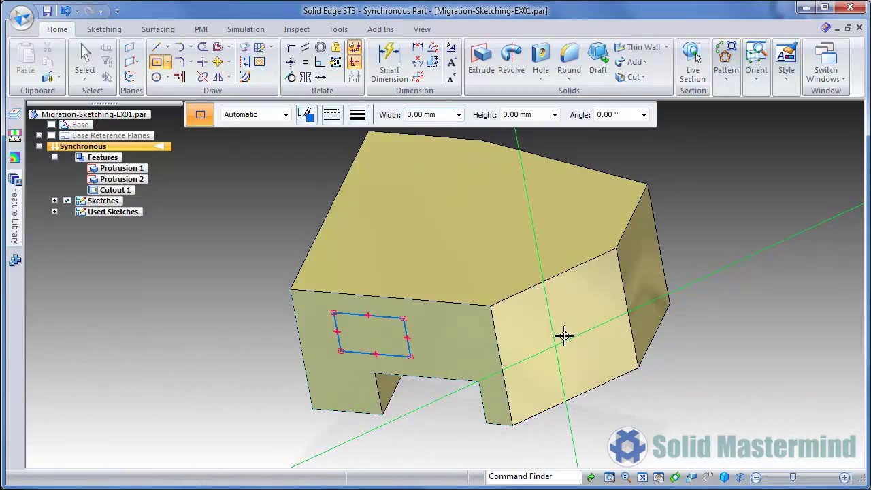
- Finish the centre-drawn rectangle on the angled right-hand face
click(579, 314)
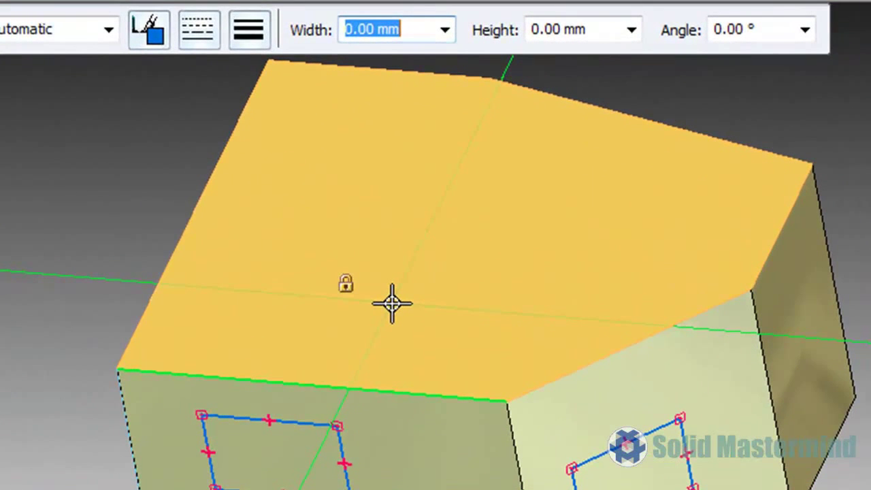
click(346, 286)
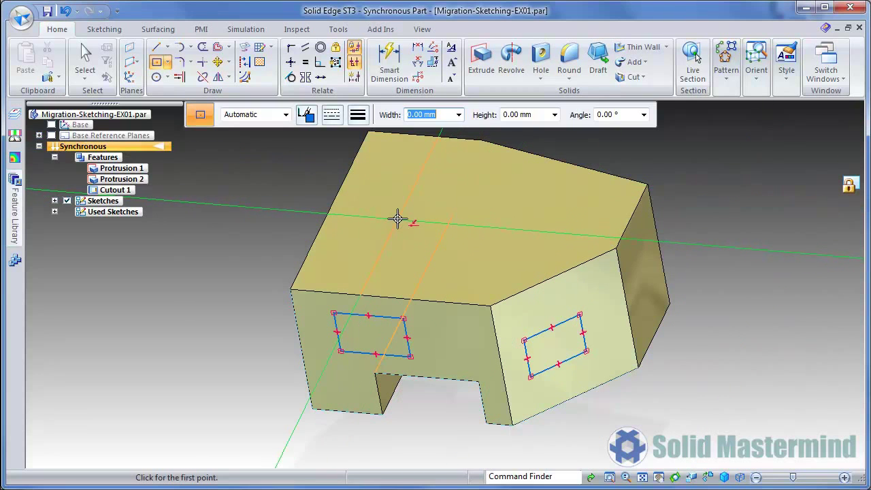
- Sketch a centre rectangle on the top face and a short chain of lines near its back edge
drag(396, 217, 451, 221)
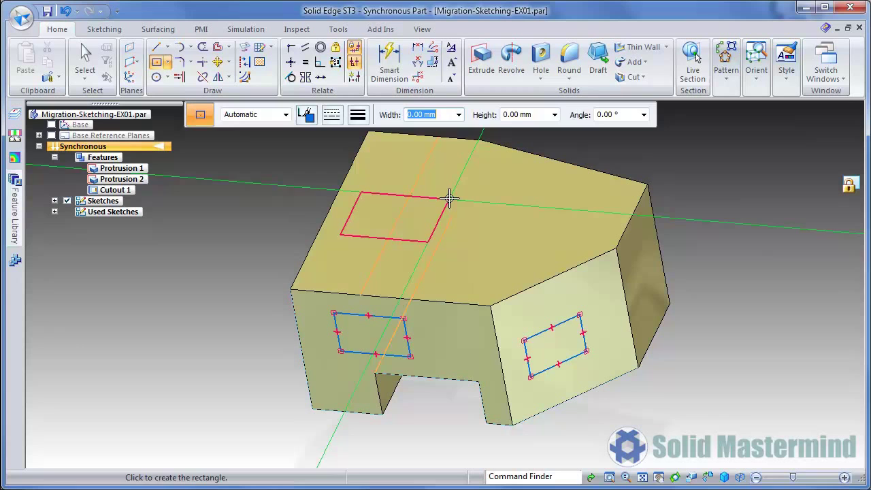
click(449, 196)
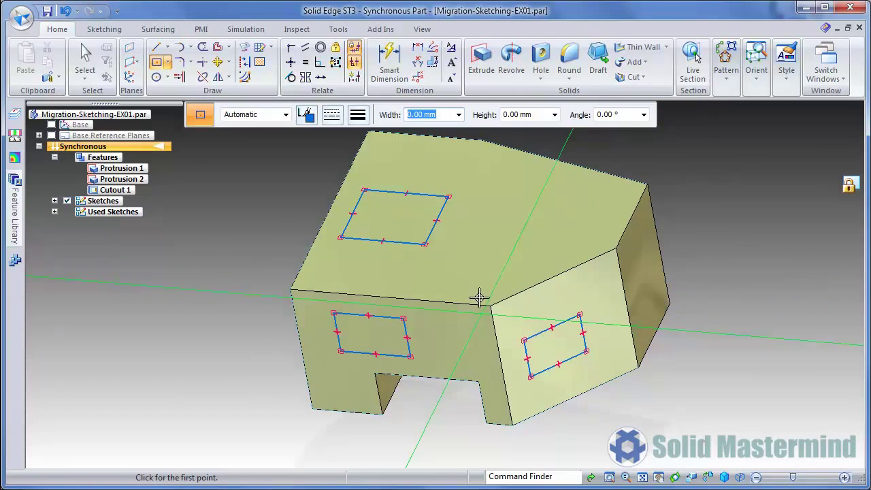
click(156, 47)
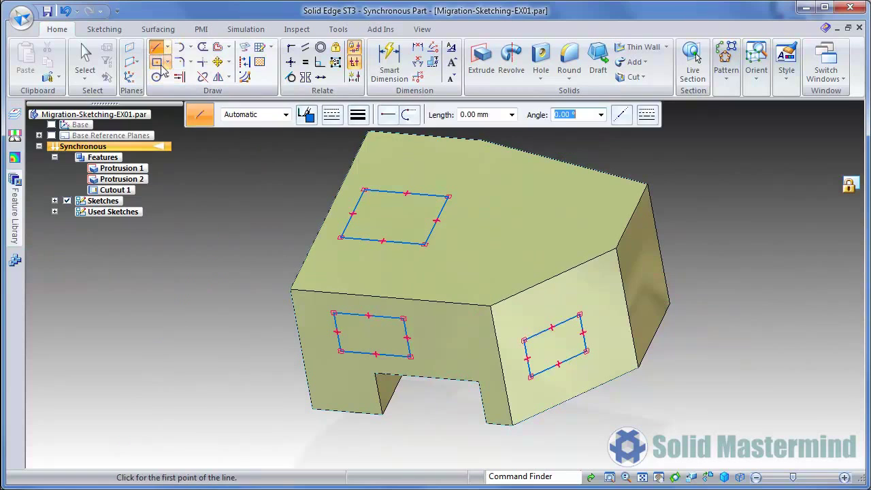
click(336, 159)
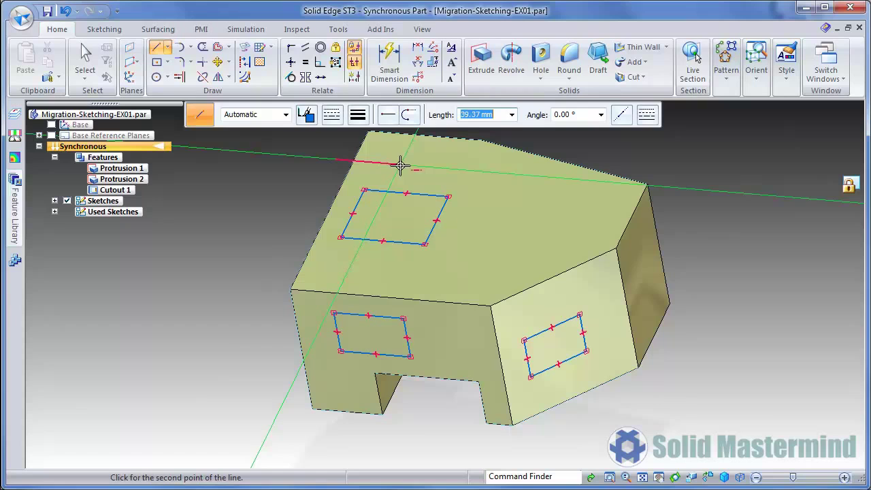
click(401, 166)
click(408, 145)
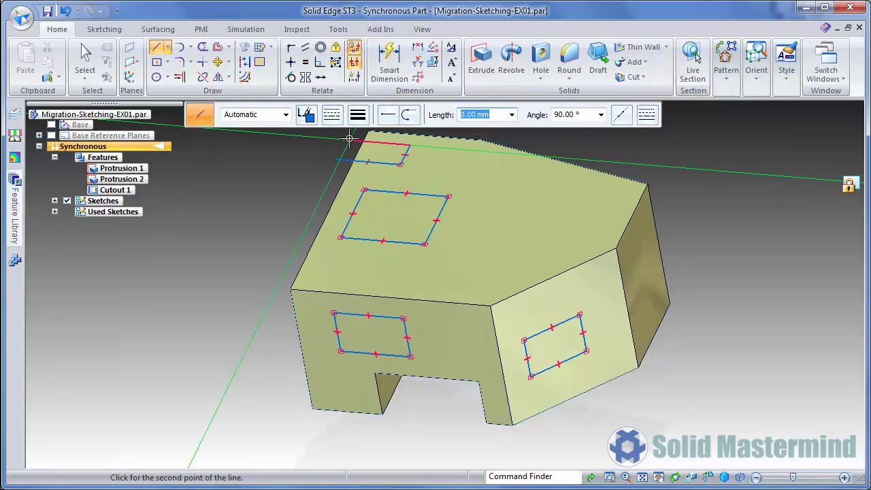
click(349, 140)
right_click(286, 167)
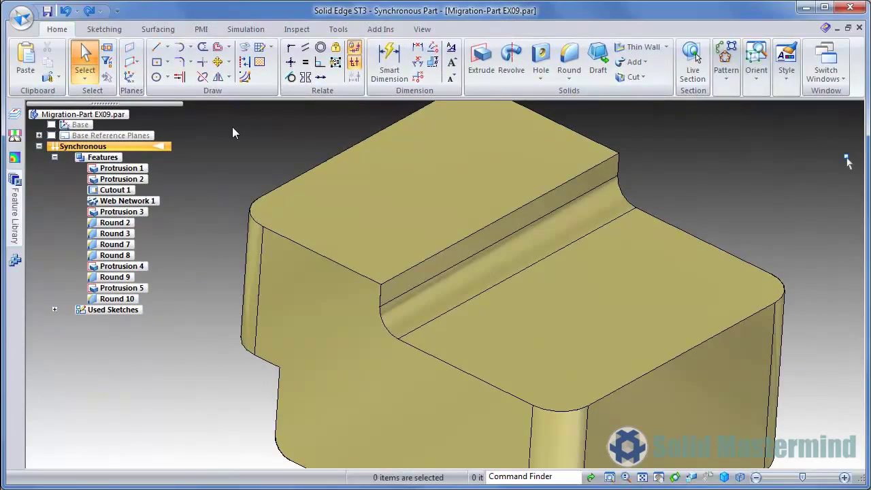
- Round the stepped edge chain around the lower top face with radius 6
click(569, 61)
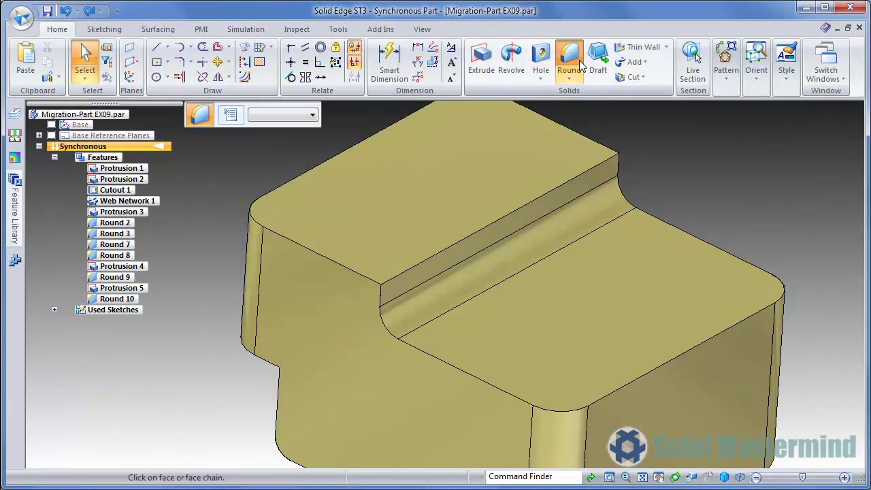
click(656, 218)
text(6)
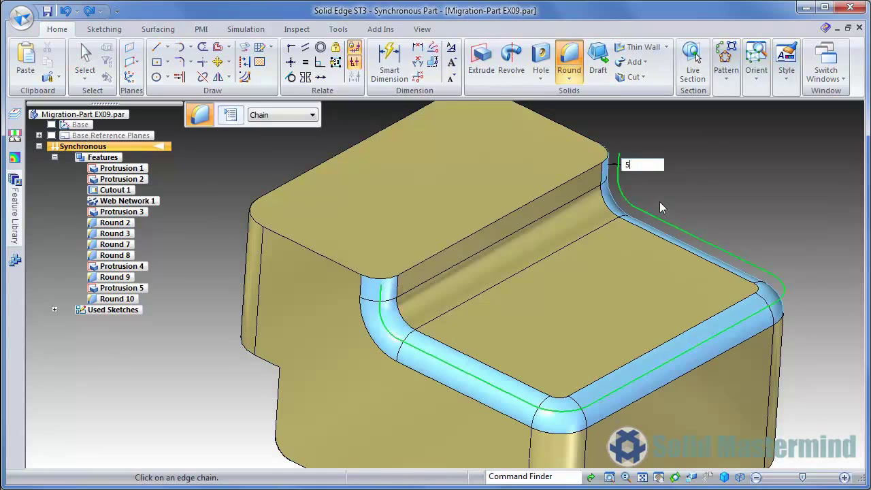
key(Return)
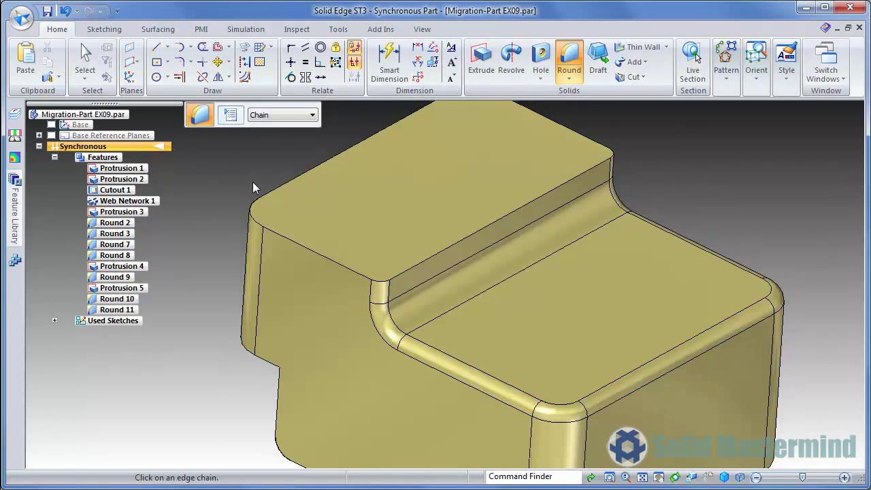
scroll(385, 324, up, 5)
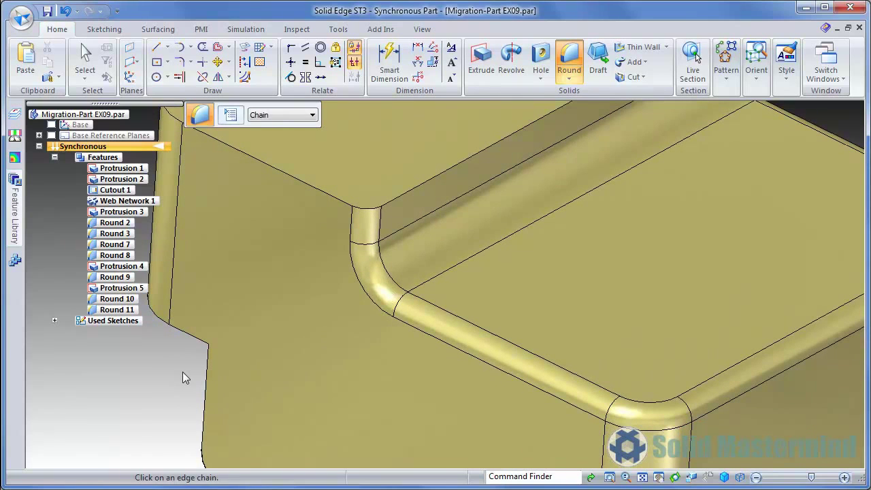
- Reorder the rounds meeting at the inner rib corner
key(Escape)
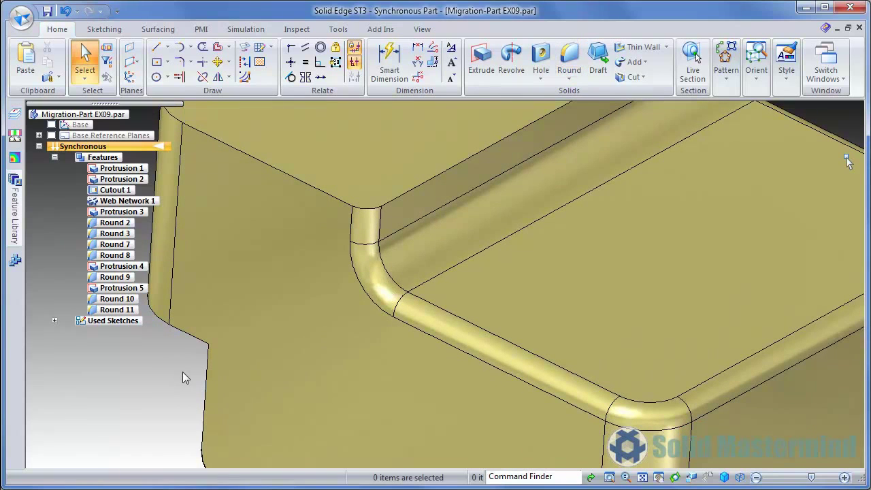
click(373, 282)
right_click(372, 282)
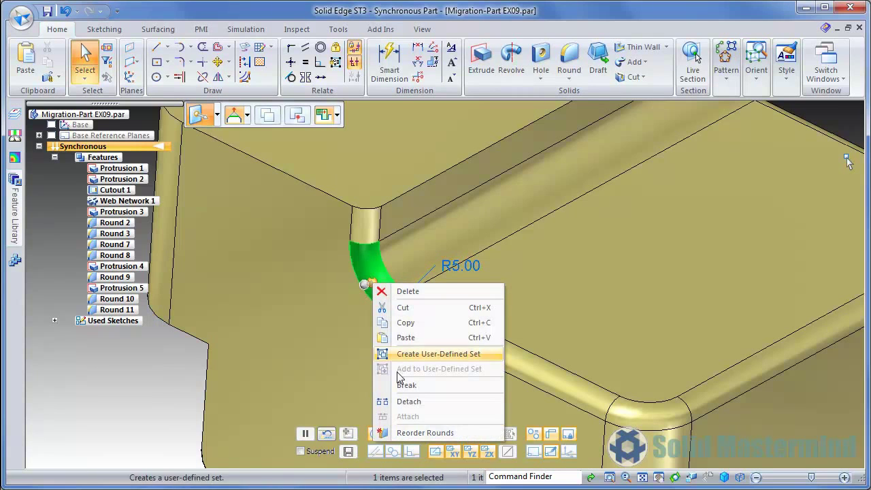
click(409, 431)
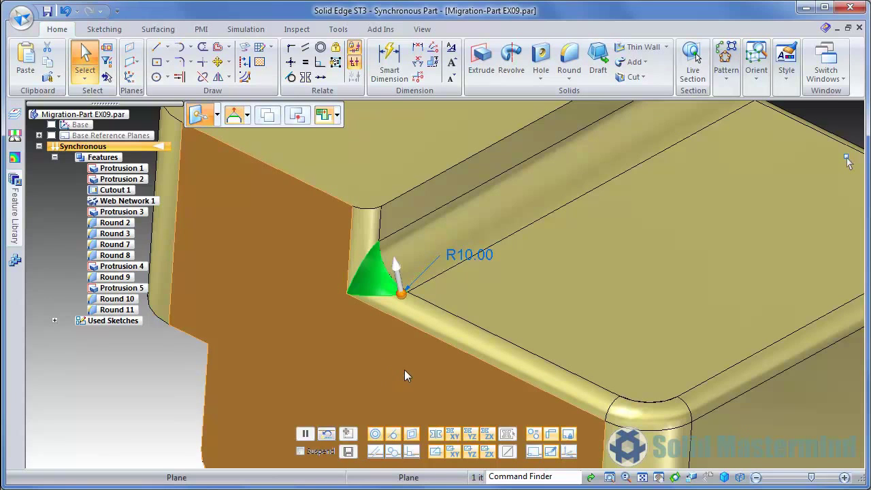
scroll(404, 369, down, 3)
scroll(612, 224, up, 4)
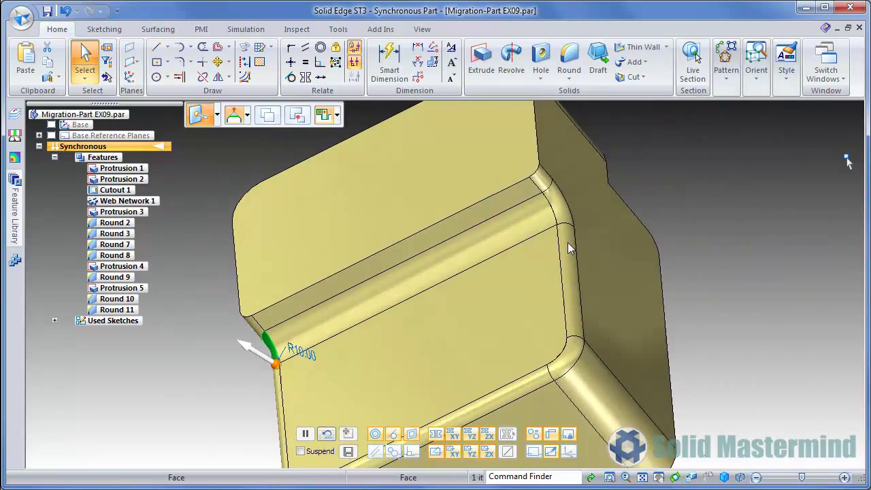
scroll(602, 259, up, 3)
key(Escape)
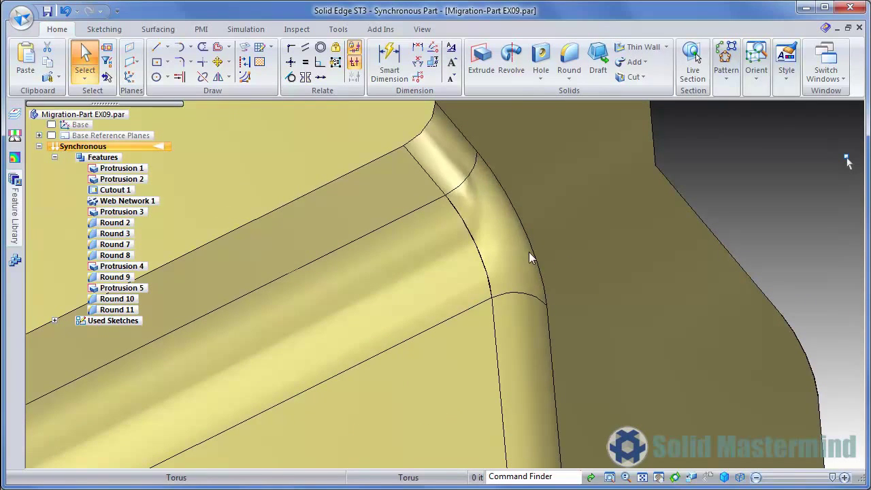
- Reorder the rounds at the back corner twice to rebuild its blend
click(519, 250)
right_click(518, 250)
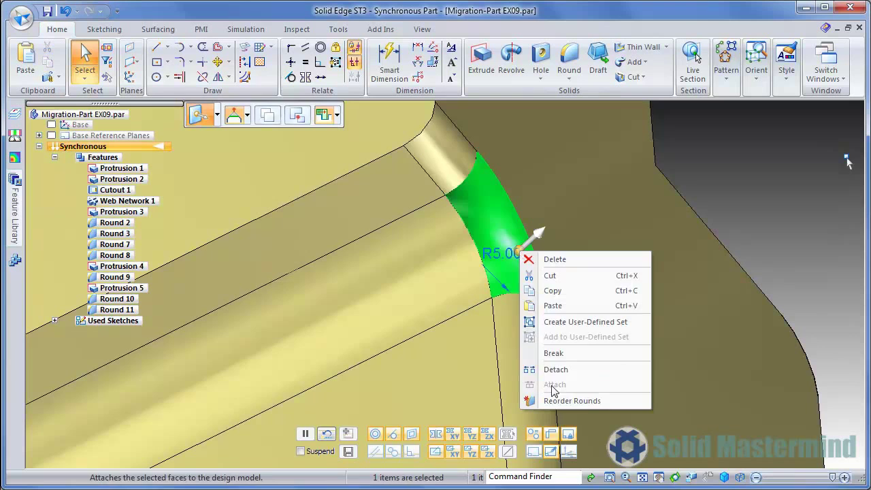
click(555, 401)
click(511, 240)
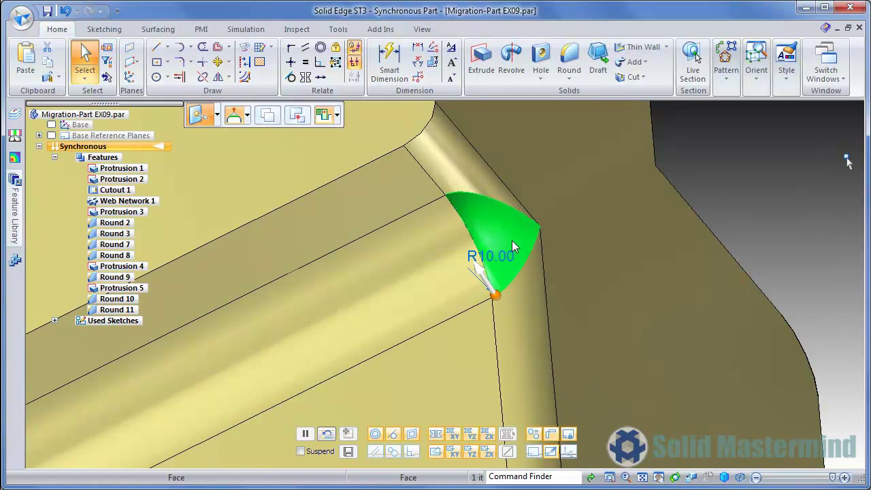
right_click(513, 233)
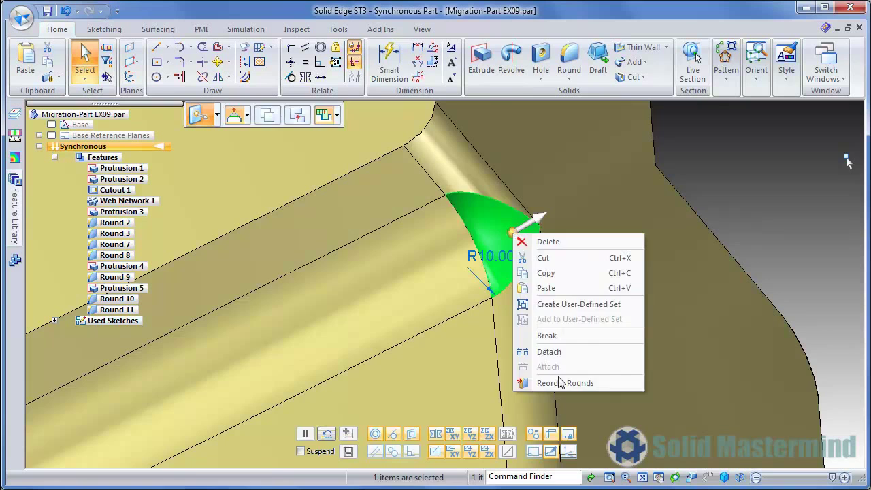
click(560, 382)
- Detach the R5.00 corner round face from the part and clear the selection
click(526, 273)
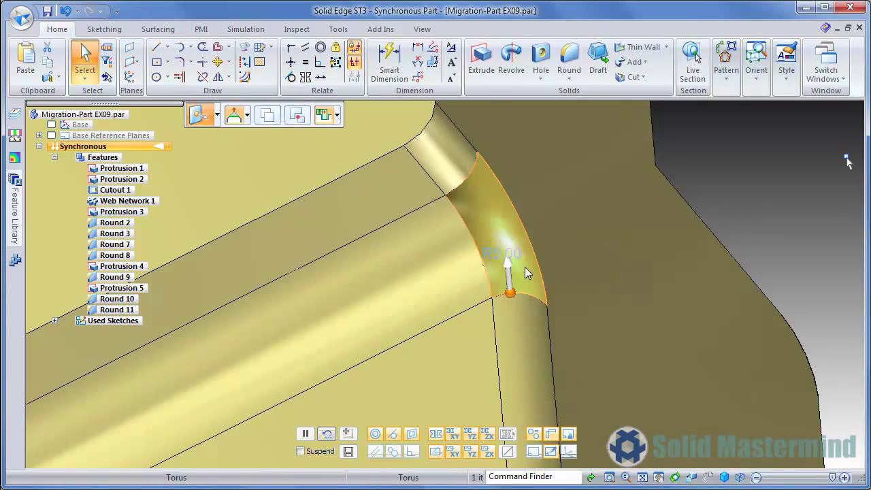
right_click(524, 267)
click(556, 388)
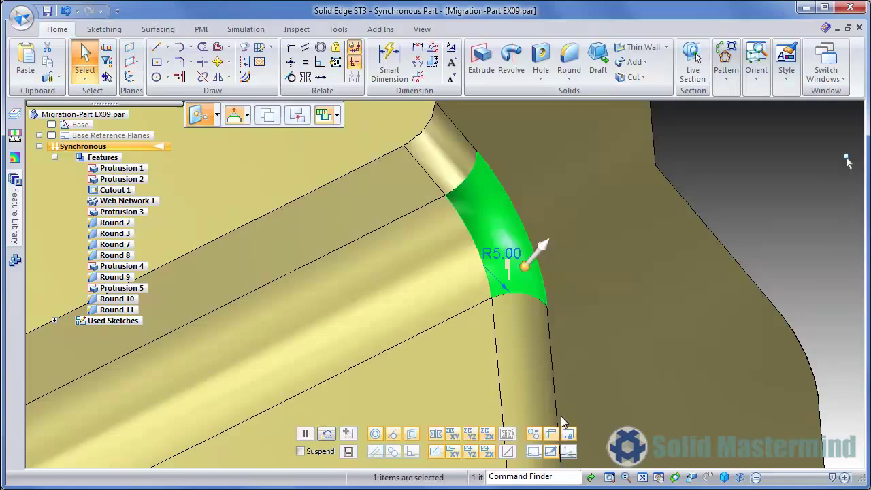
click(700, 175)
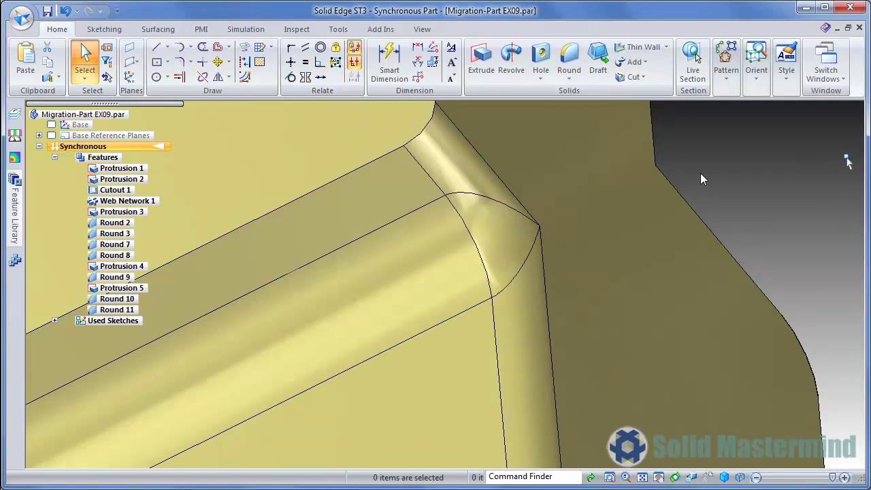
- Fit and orbit to the spoked boss, then reorder the R8.00 round at its base
key(ctrl+shift+a)
middle_drag(347, 251, 524, 399)
scroll(524, 306, up, 3)
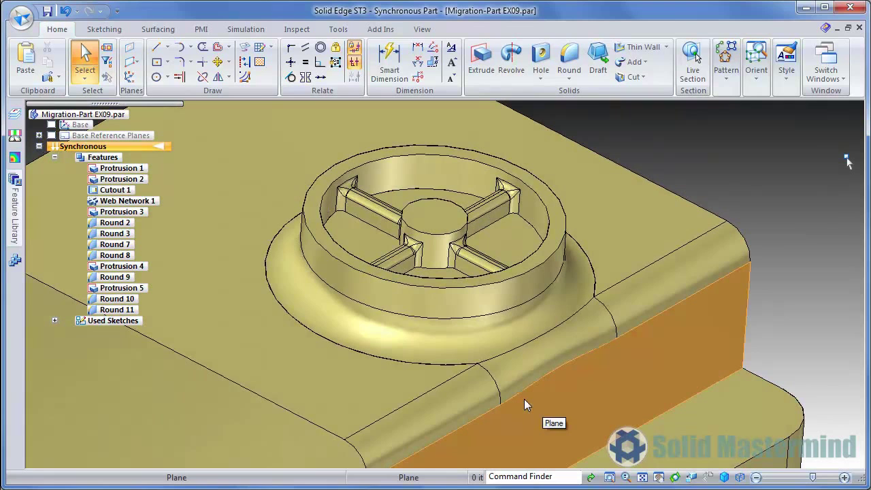
click(538, 367)
right_click(538, 367)
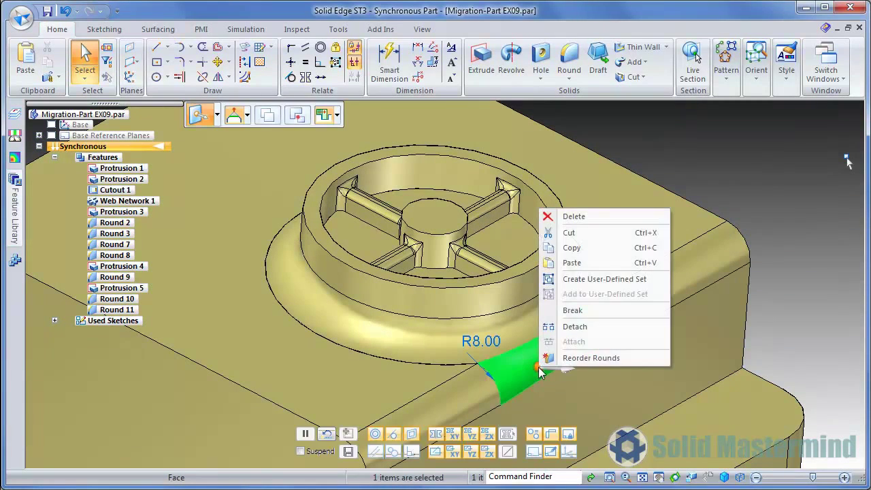
click(575, 358)
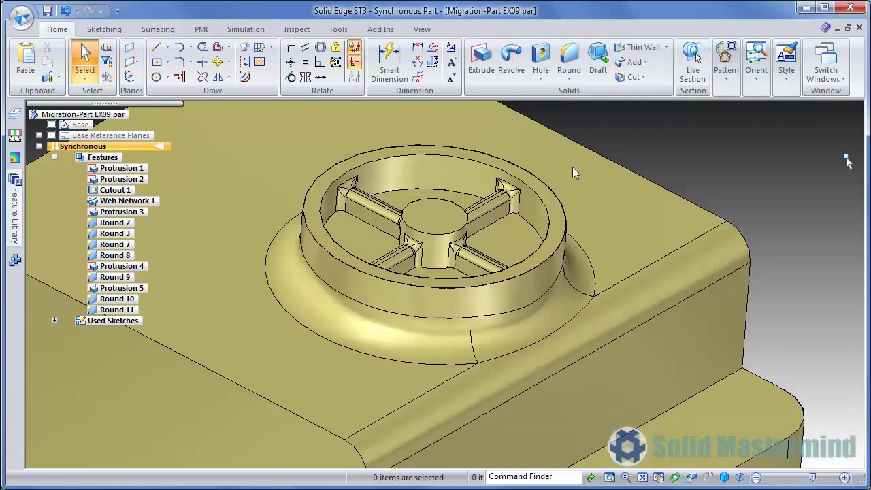
- Reorder the R1.50 rounds at the rib elbow and the adjacent small corner
scroll(319, 171, up, 6)
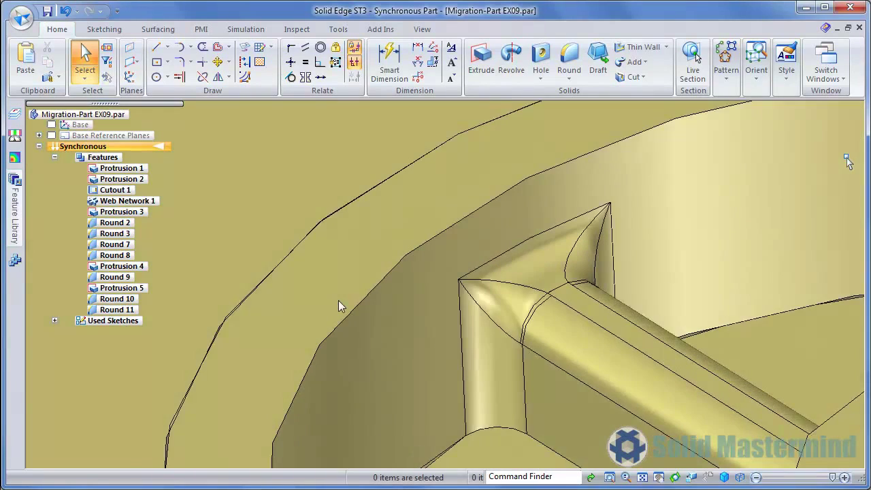
shift+middle_drag(478, 311, 332, 319)
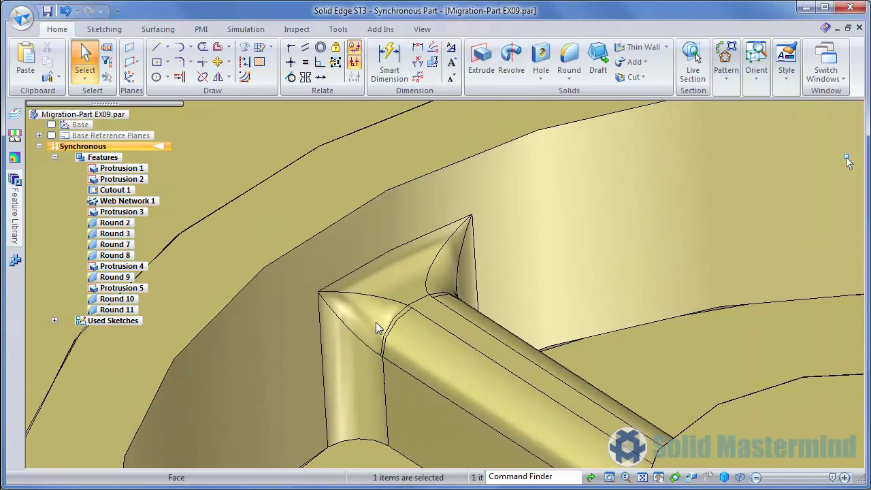
click(376, 324)
right_click(375, 324)
click(415, 469)
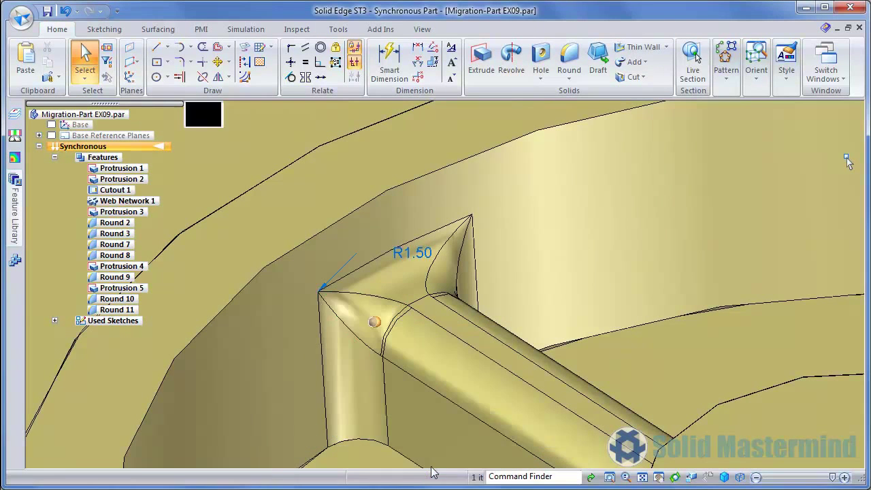
click(446, 279)
right_click(446, 280)
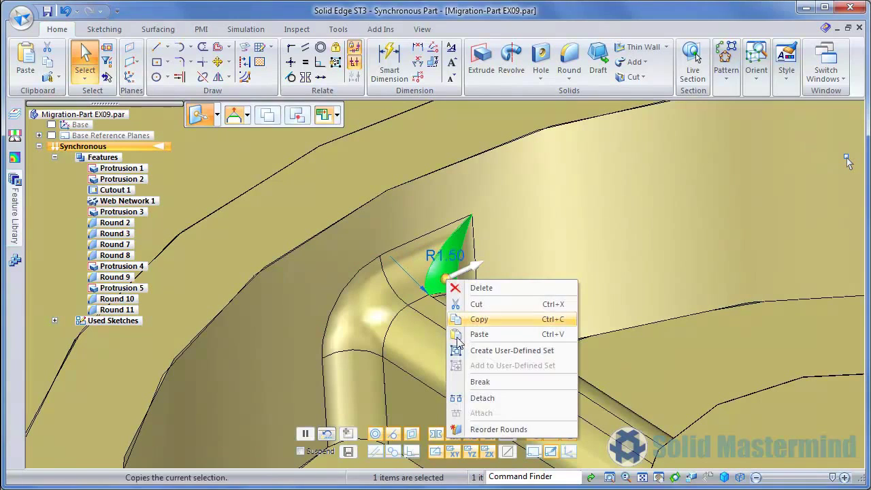
click(490, 428)
- Rotate to another rib corner and reorder its R1.50 round
scroll(630, 325, down, 3)
middle_drag(614, 296, 482, 265)
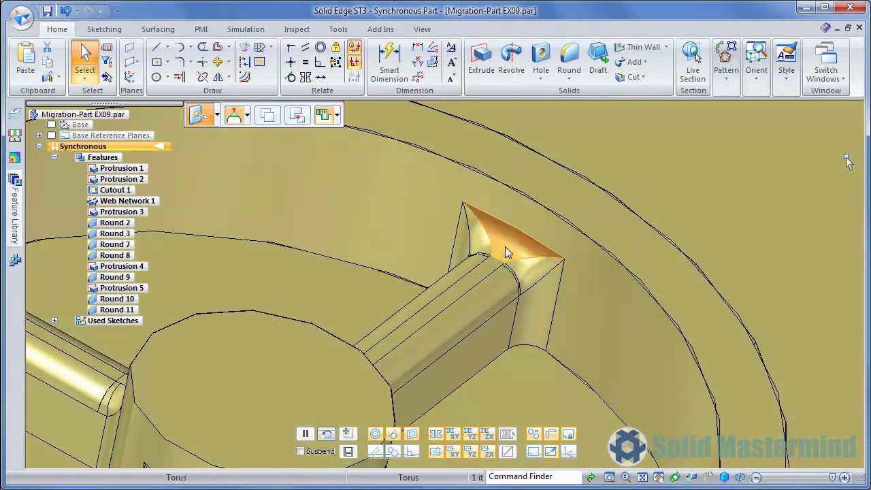
right_click(504, 246)
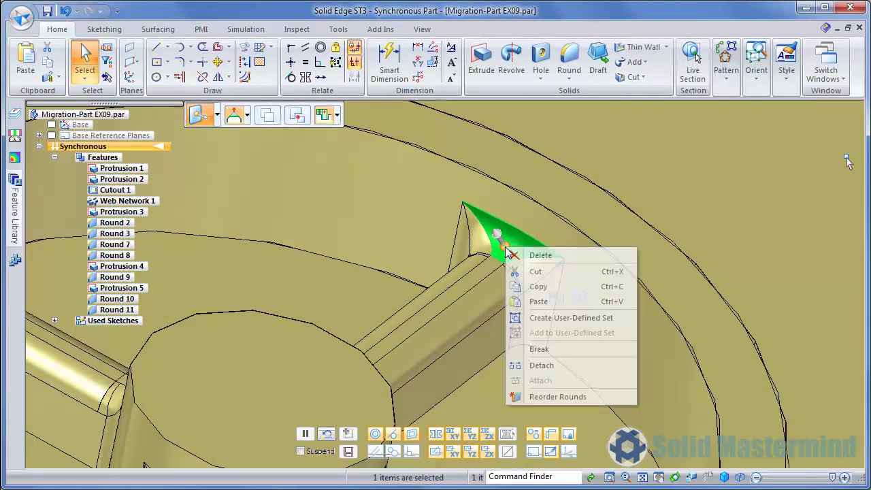
click(529, 393)
click(528, 304)
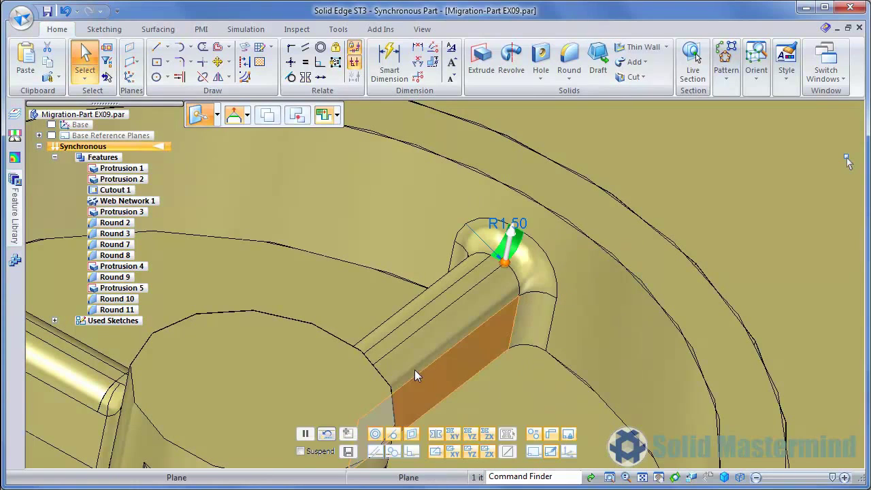
- Reorder the two R1.50 rounds at the hub and left rib junctions together
middle_drag(414, 370, 456, 244)
click(482, 258)
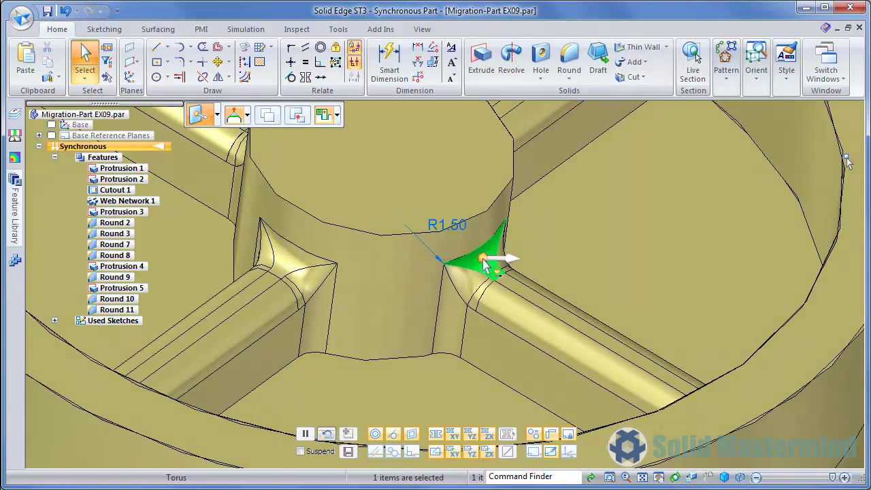
ctrl+click(303, 266)
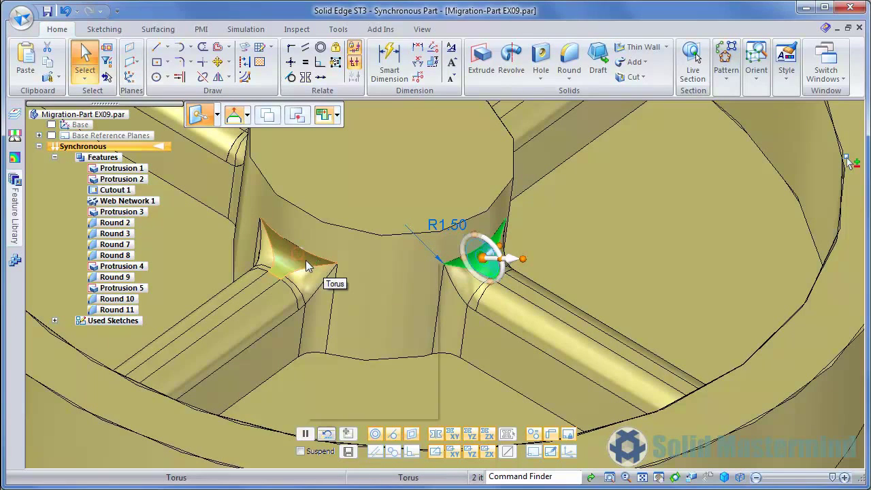
right_click(308, 268)
click(368, 409)
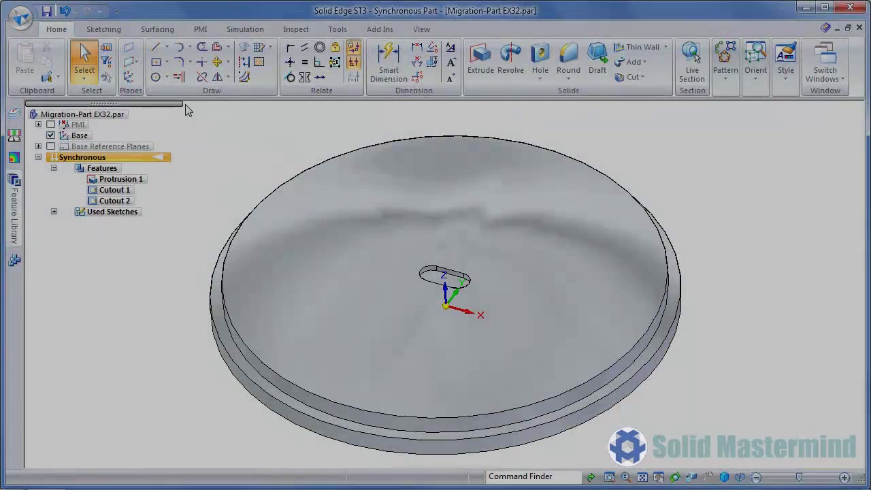
- Start a fill pattern of Cutout 2 with Radial fill style and Instance Count spacing
click(128, 204)
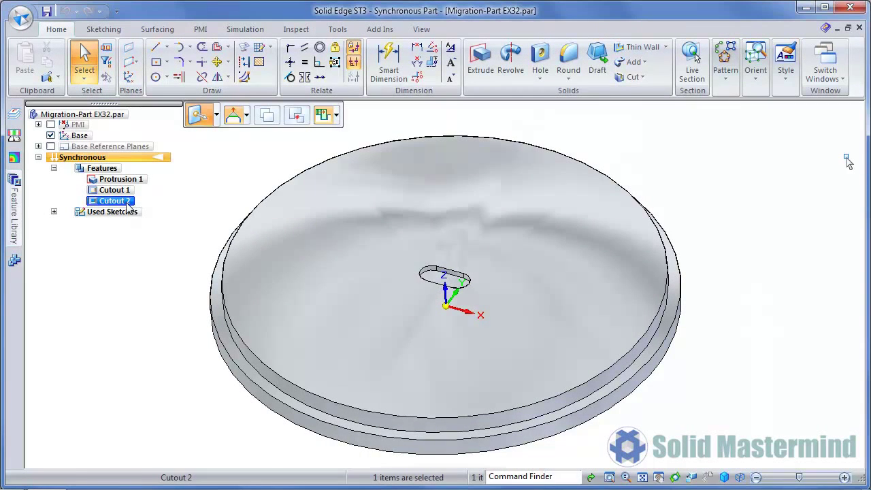
click(726, 84)
click(736, 126)
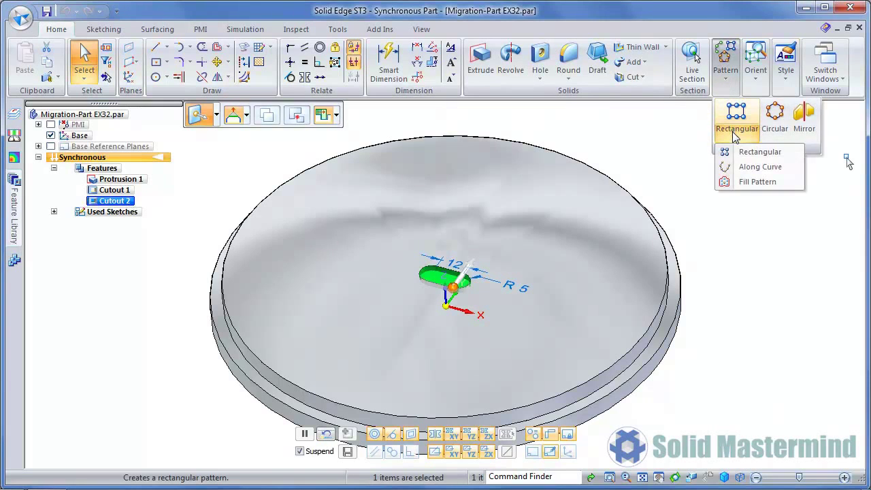
click(739, 181)
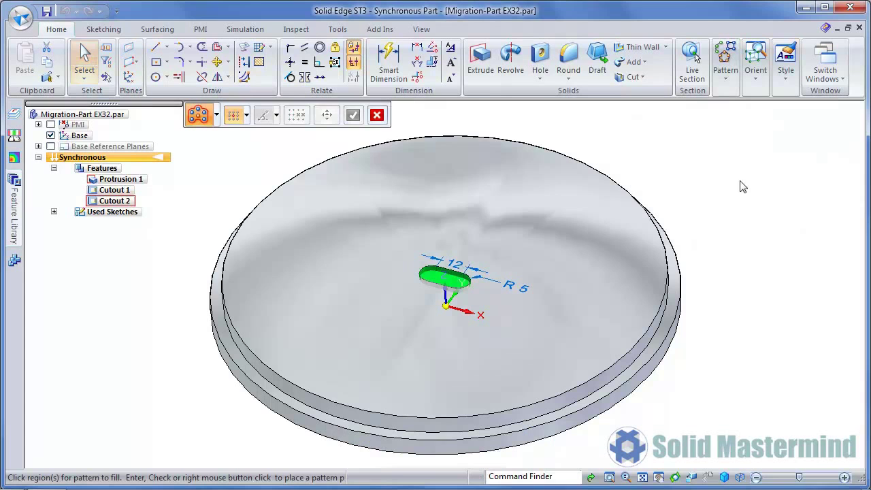
click(246, 117)
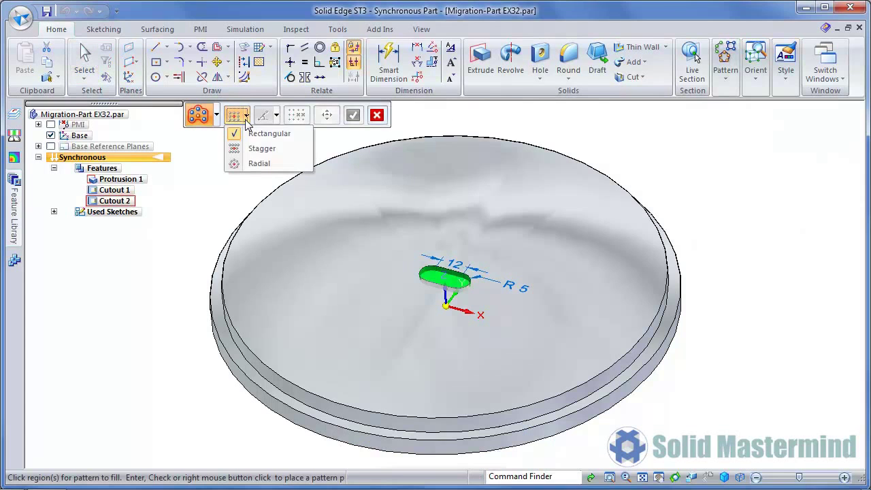
click(250, 163)
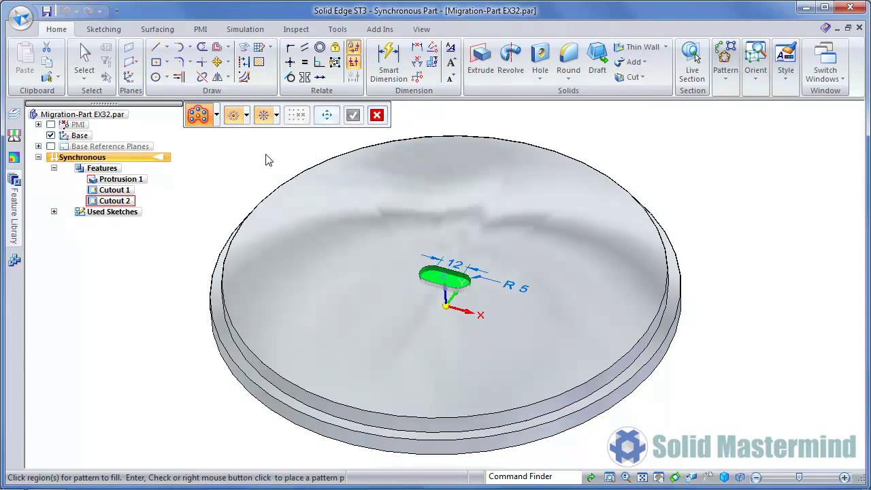
click(276, 116)
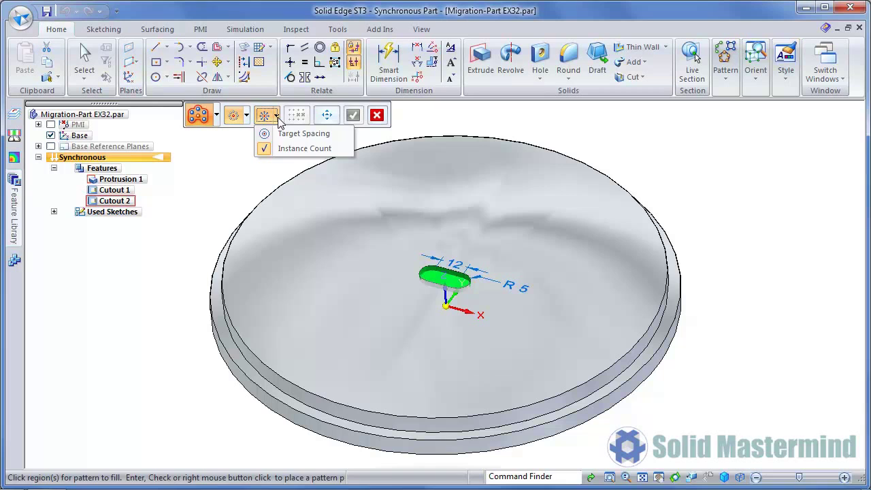
click(285, 148)
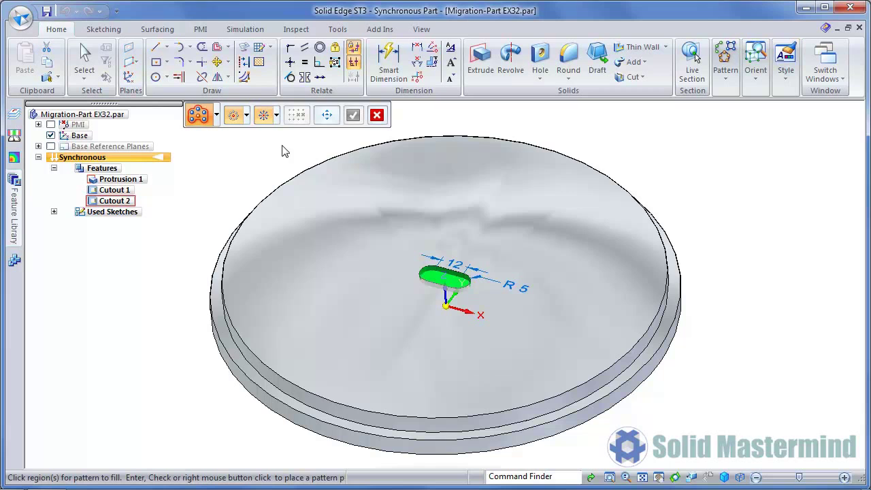
- Use the disc's top face as fill region with count 6 and 25 mm spacing
click(308, 212)
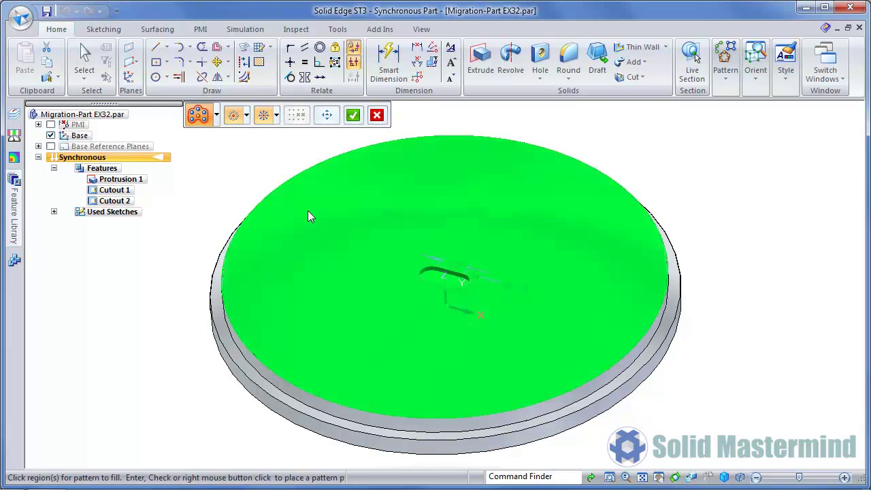
click(353, 115)
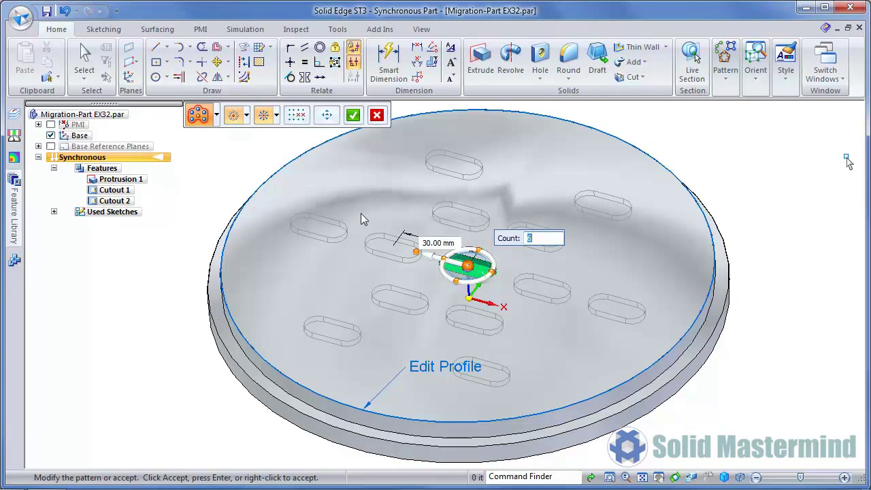
text(6)
click(428, 240)
text(25)
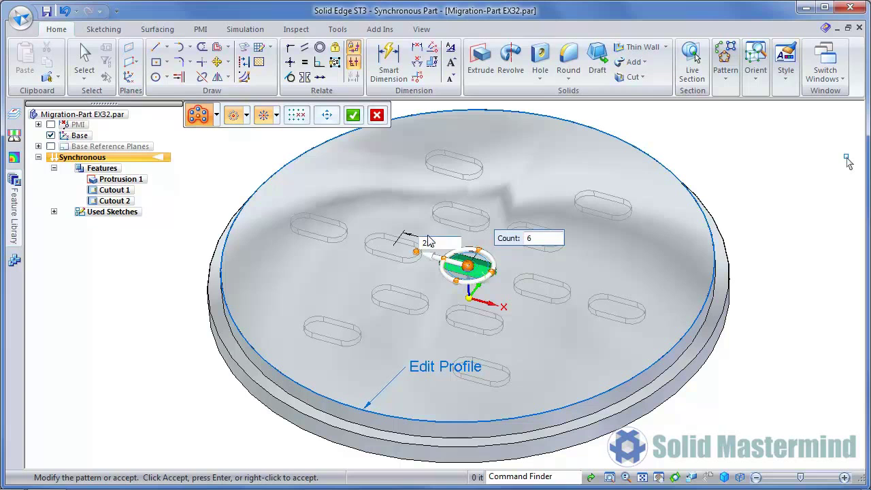
key(Tab)
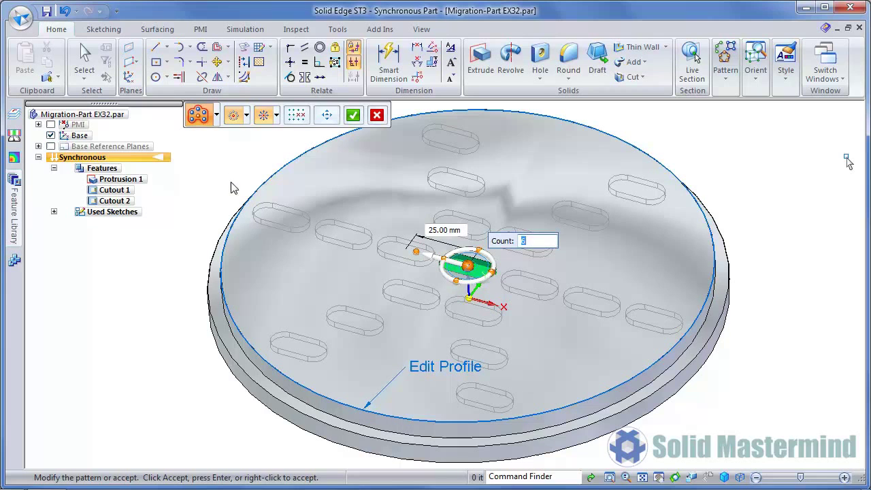
- Rotate the slot pattern about its centre and set the pattern angle to 0°
drag(476, 280, 500, 257)
drag(497, 249, 483, 237)
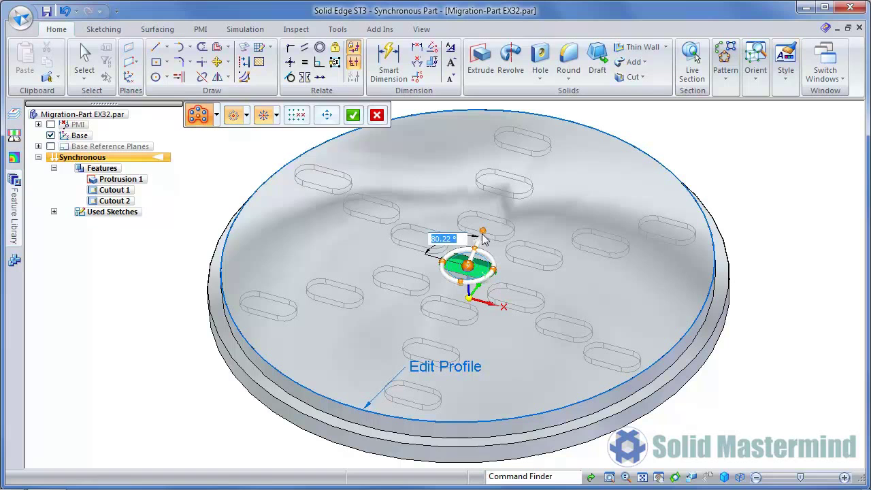
text(00)
key(Return)
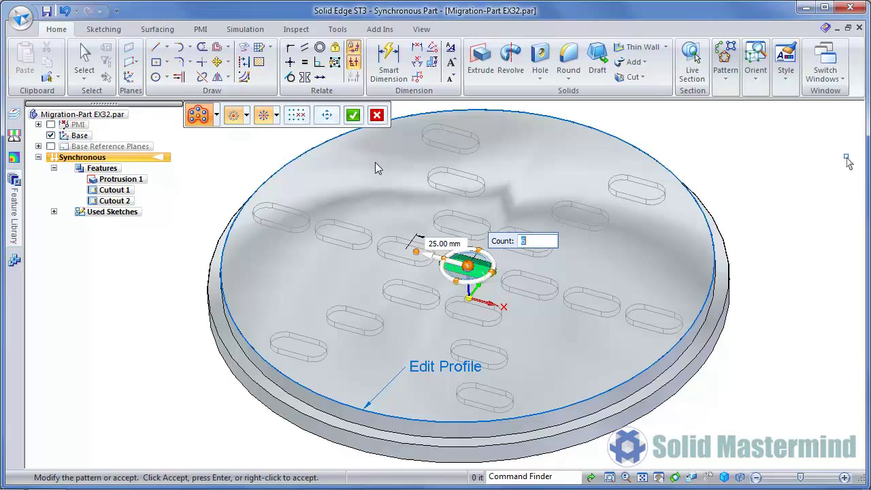
- Centre the slot pattern on the disc and set a 360° sweep angle
click(330, 115)
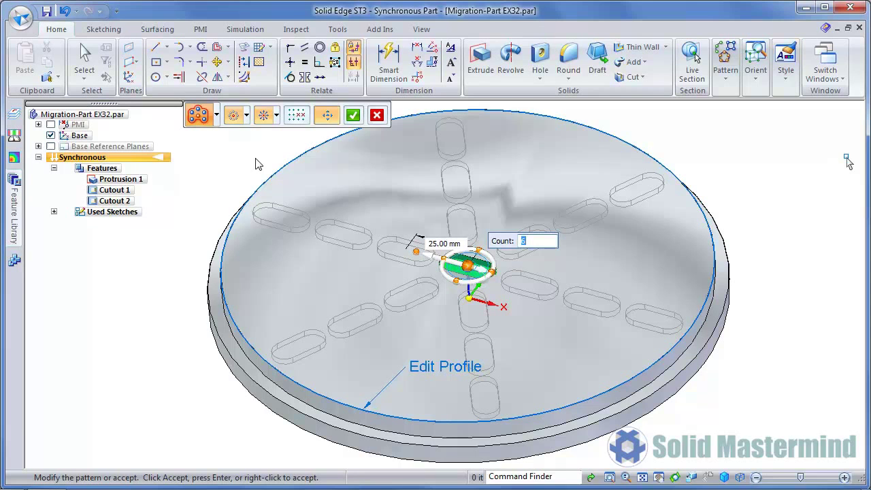
click(466, 285)
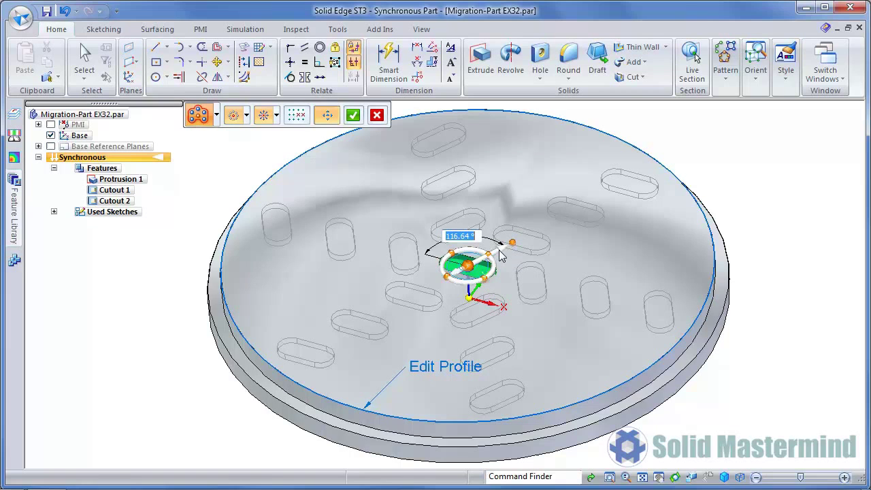
text(360)
key(Return)
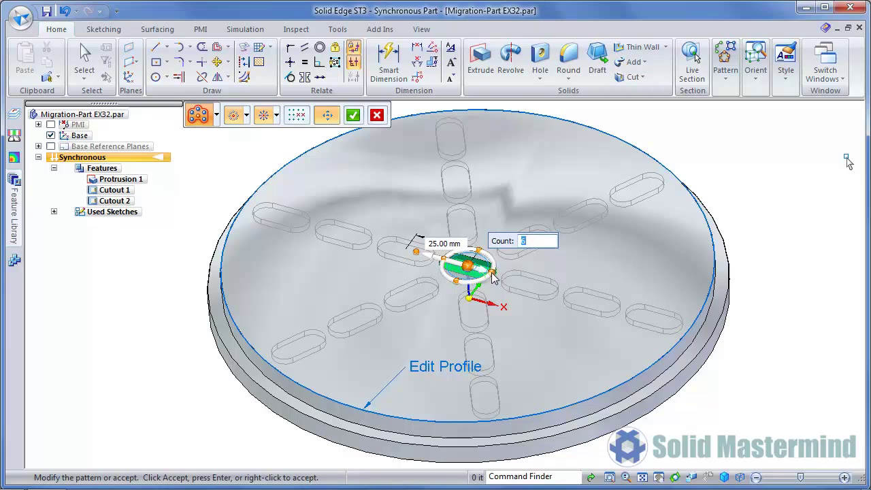
- Change the slot pattern's angular sweep to 60°
click(493, 272)
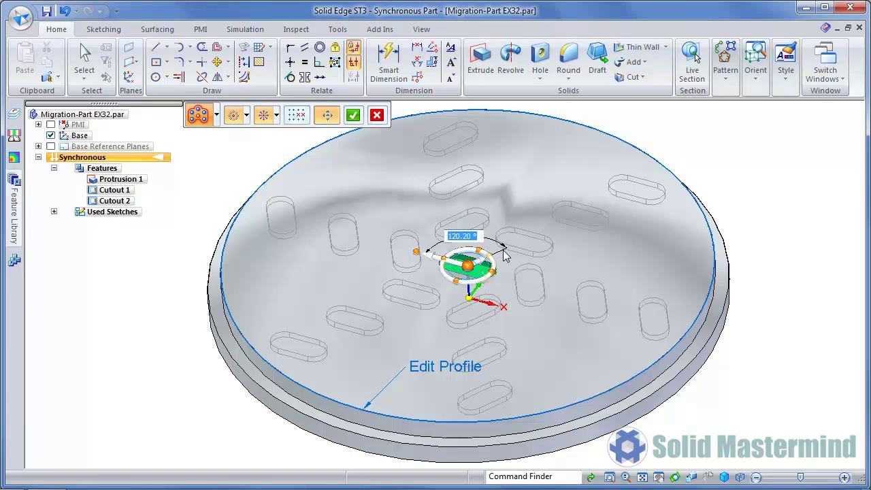
text(60)
key(Tab)
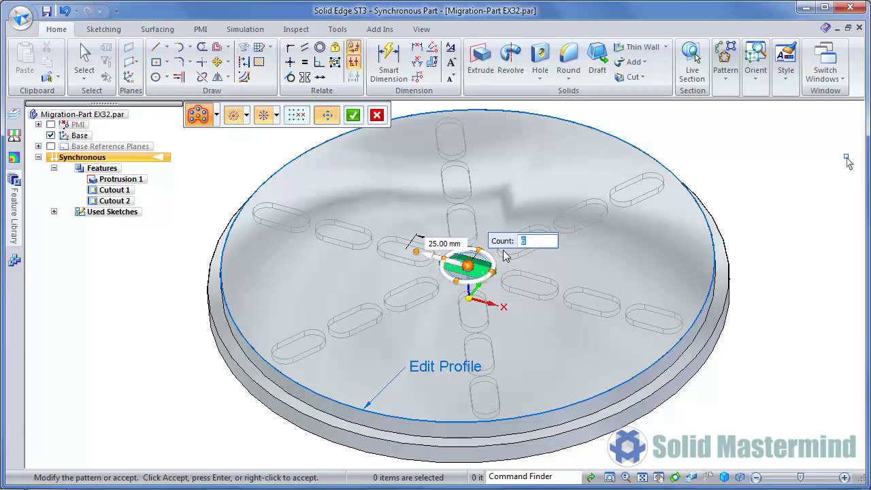
- Enter count 6 and accept to build the radial slot Pattern 1
text(6)
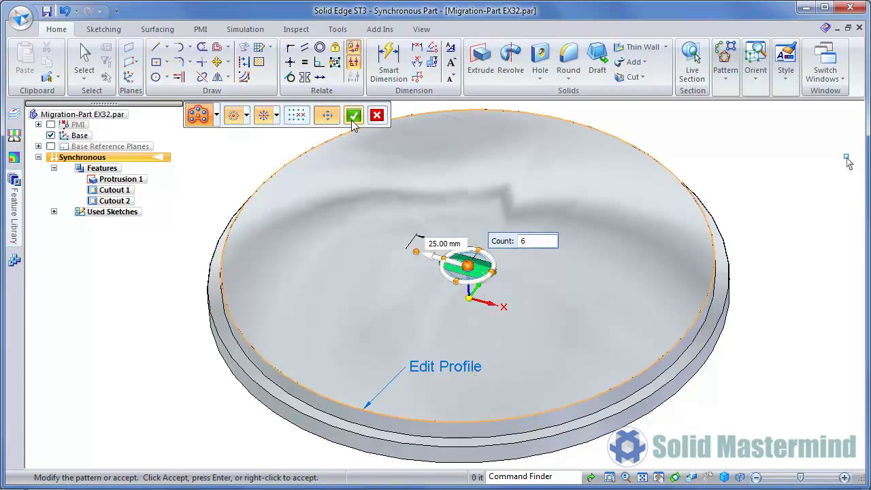
click(353, 117)
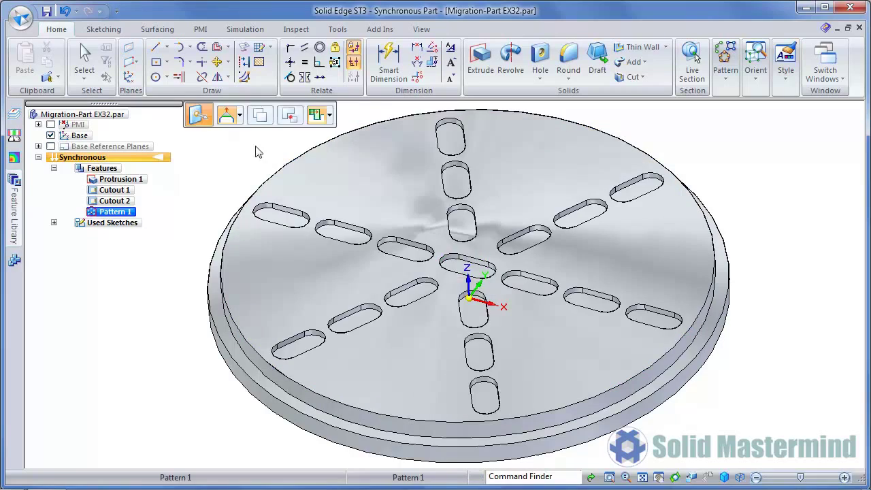
key(Escape)
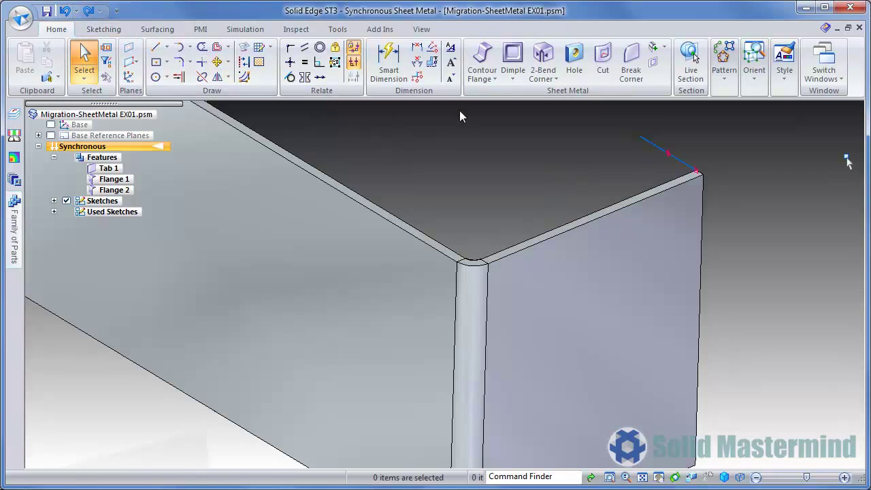
- Start a contour flange on the right wall's top edge and chain the adjoining top edges
click(483, 70)
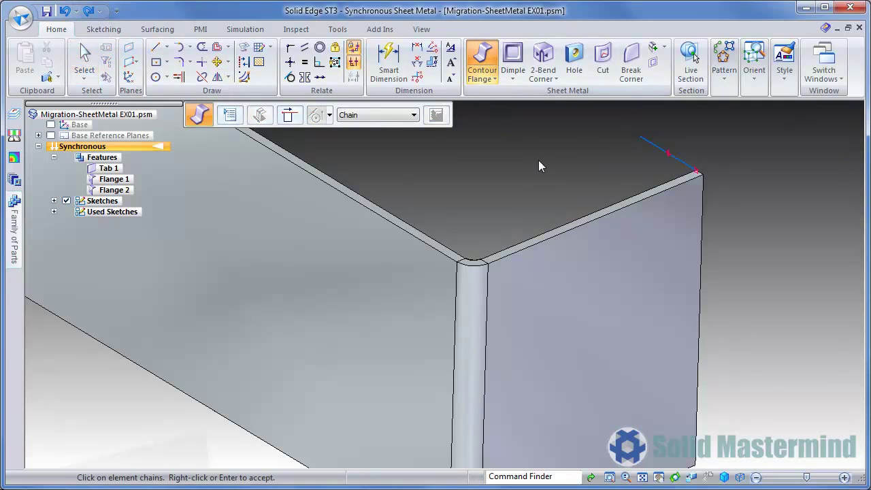
click(651, 146)
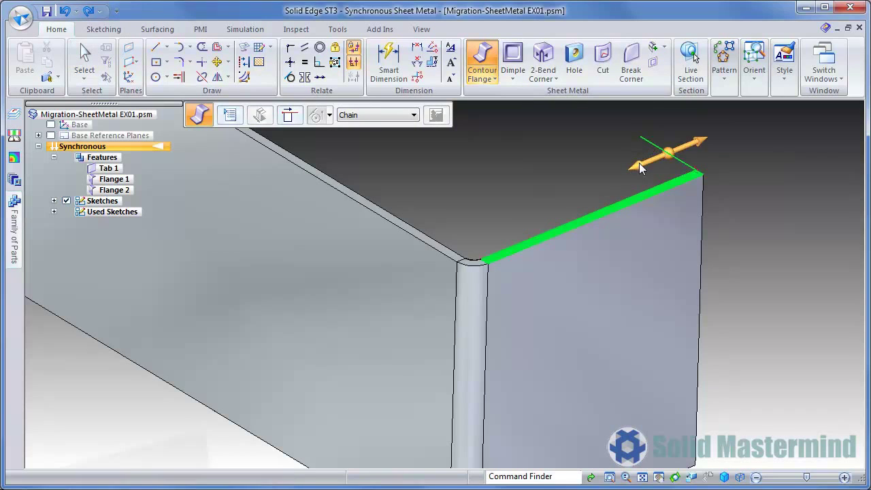
click(640, 162)
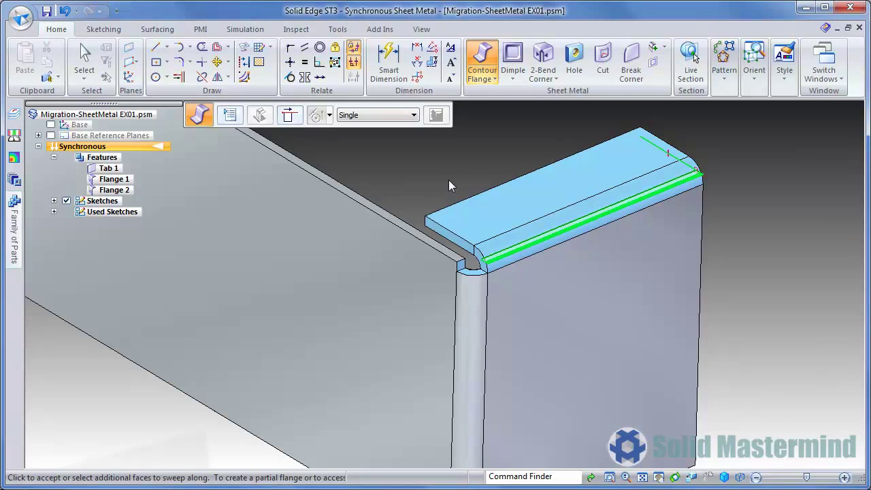
click(387, 214)
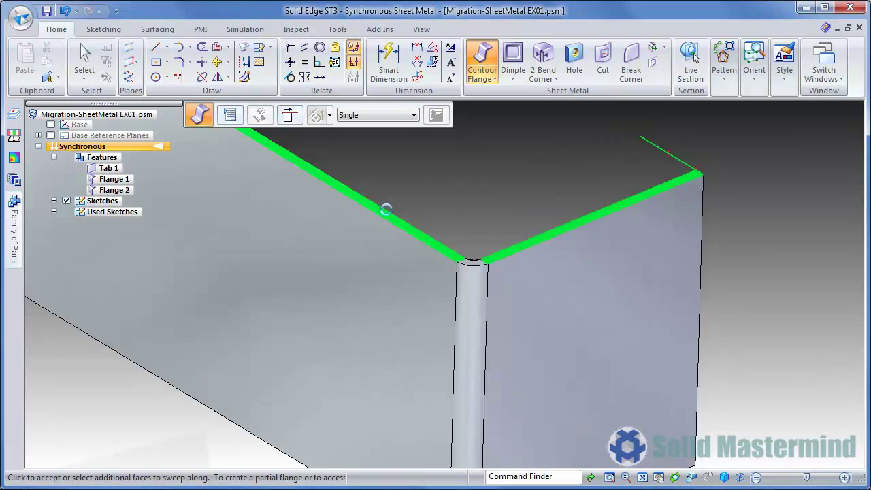
scroll(396, 189, down, 5)
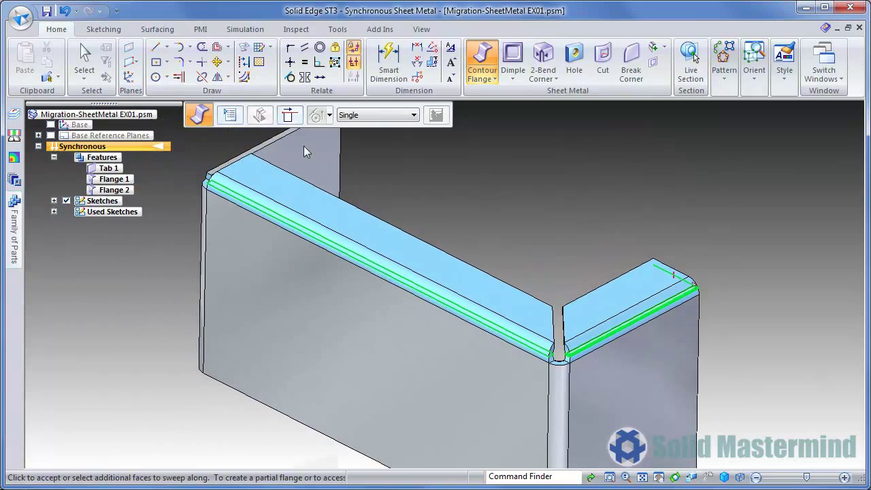
click(272, 142)
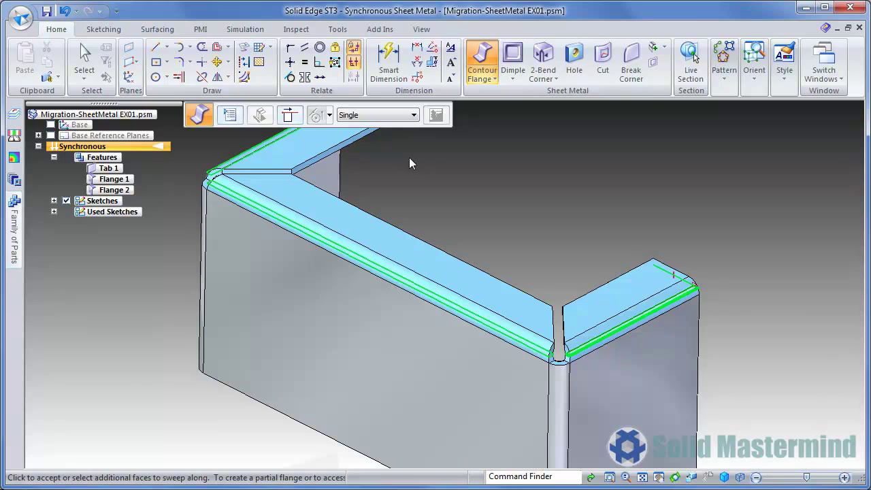
- Turn on Close Corner in the flange's Miters and Corners options with a Closed treatment
click(231, 115)
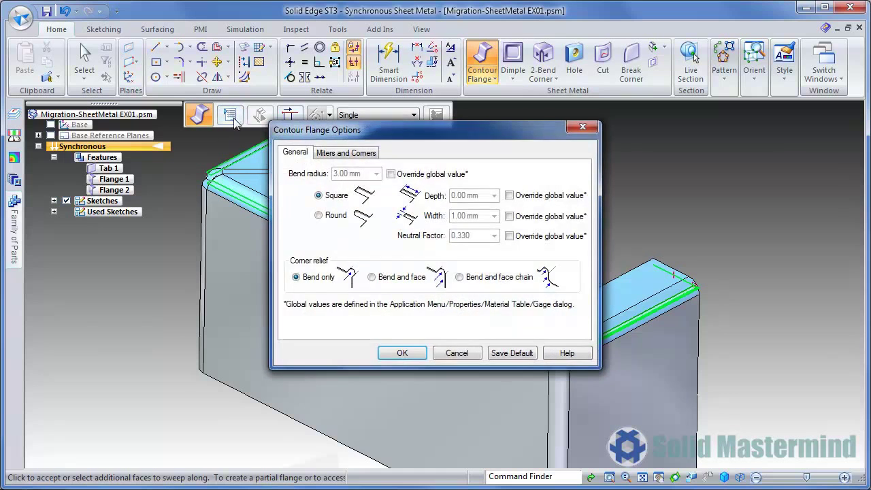
click(344, 153)
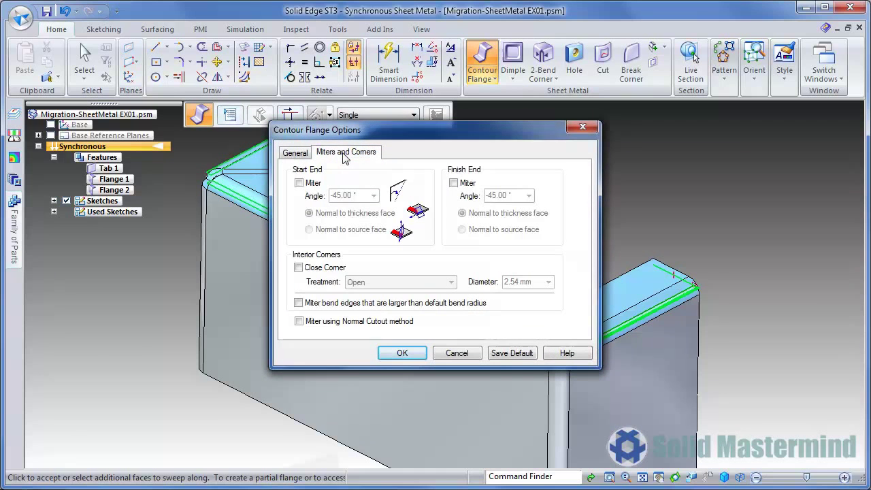
click(306, 269)
click(374, 282)
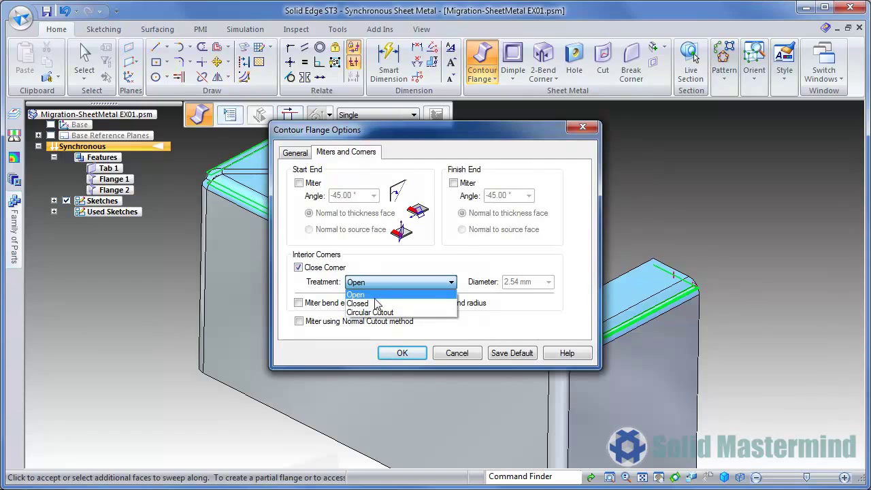
click(376, 303)
click(402, 352)
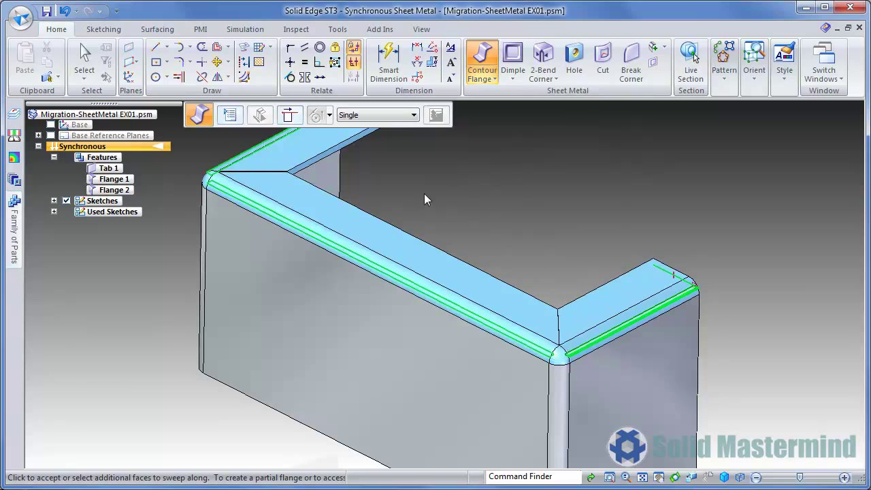
- Change the corner treatment to Circular Cutout with a 10 mm diameter
click(231, 114)
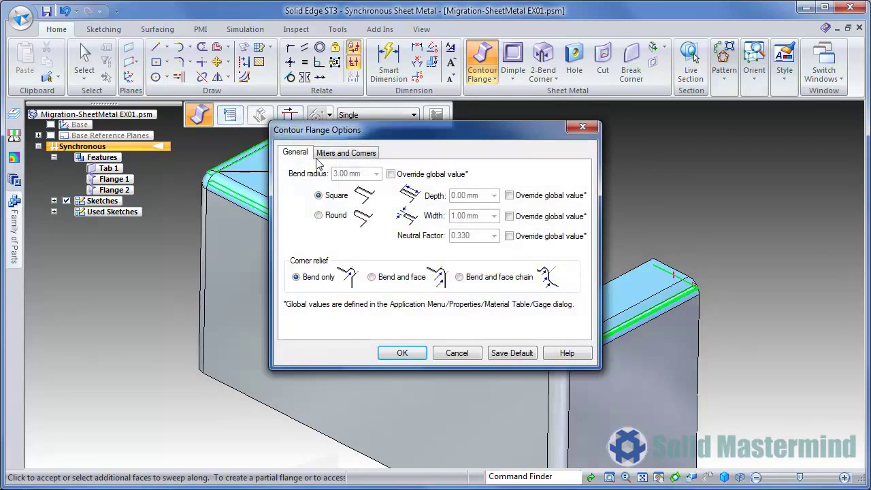
click(332, 155)
click(385, 282)
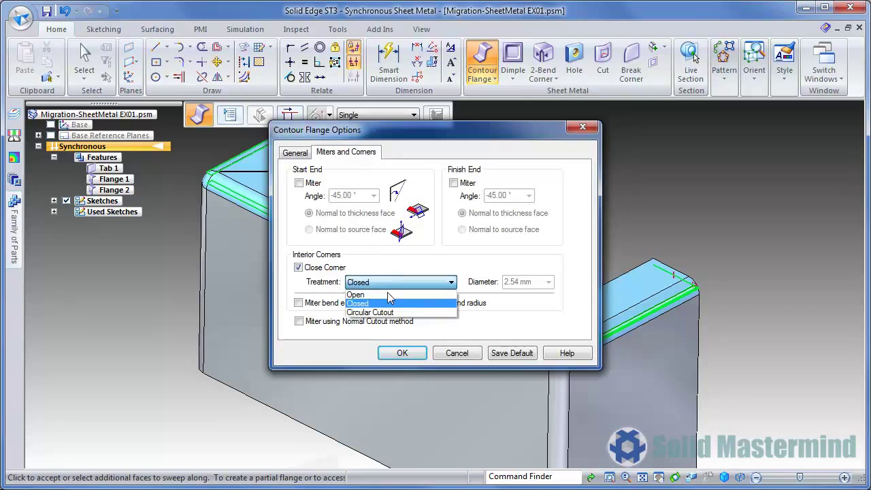
click(370, 312)
double_click(517, 282)
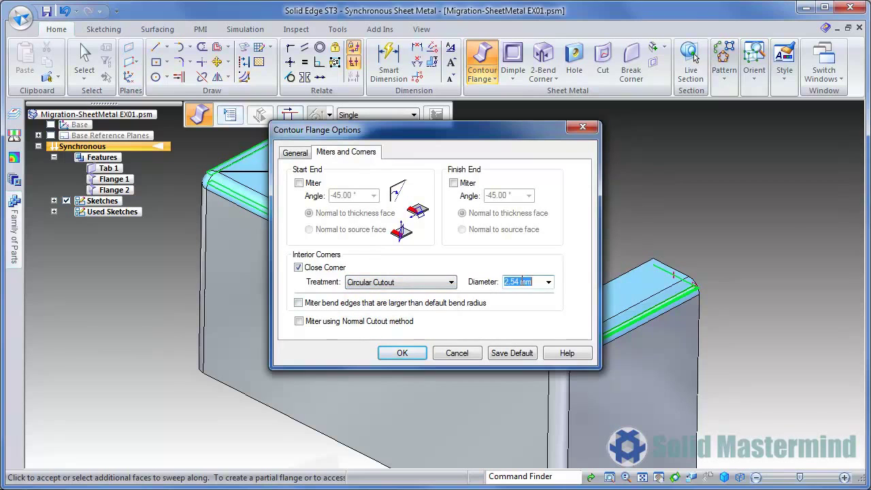
text(10)
key(Tab)
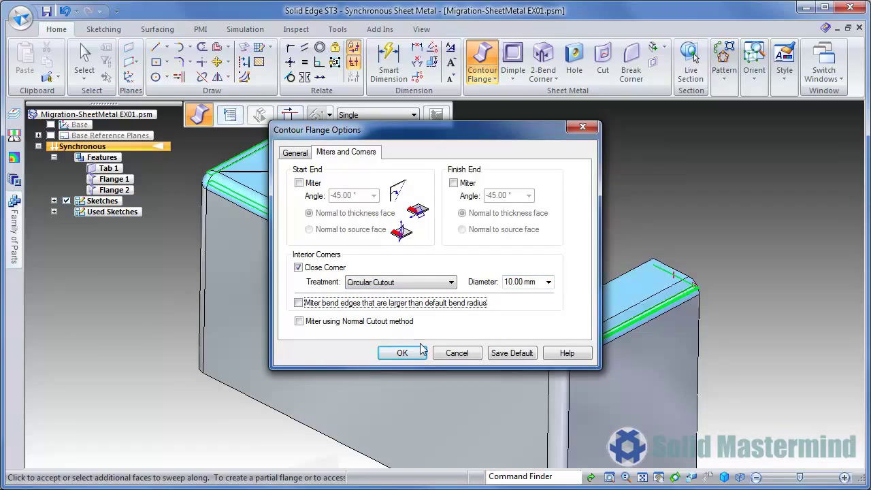
click(413, 350)
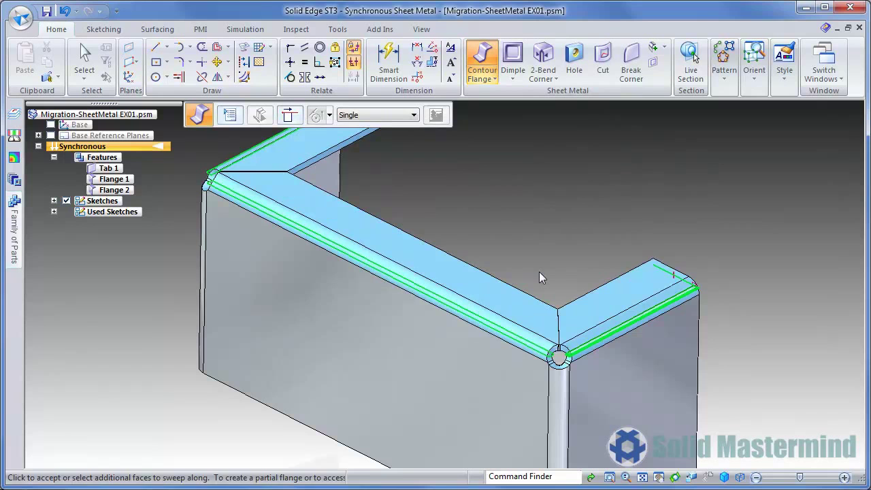
- Finish the contour flange, then switch Close Corner 2's treatment to Miter
click(539, 278)
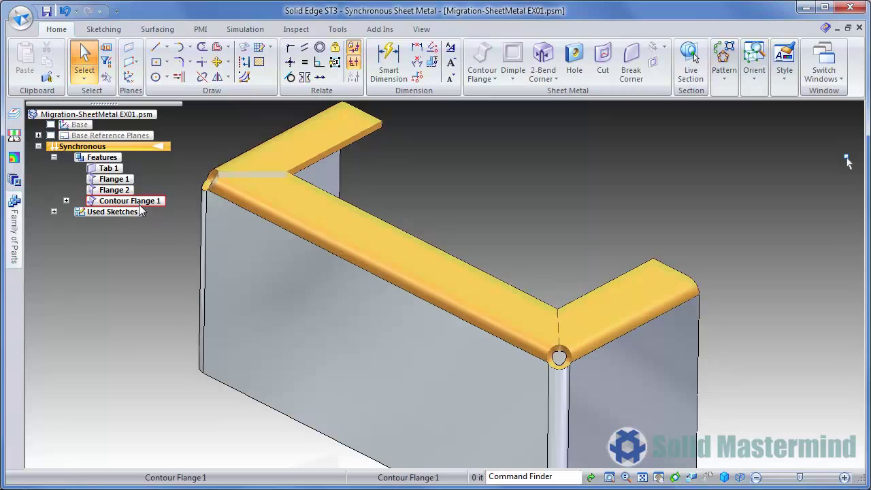
click(66, 201)
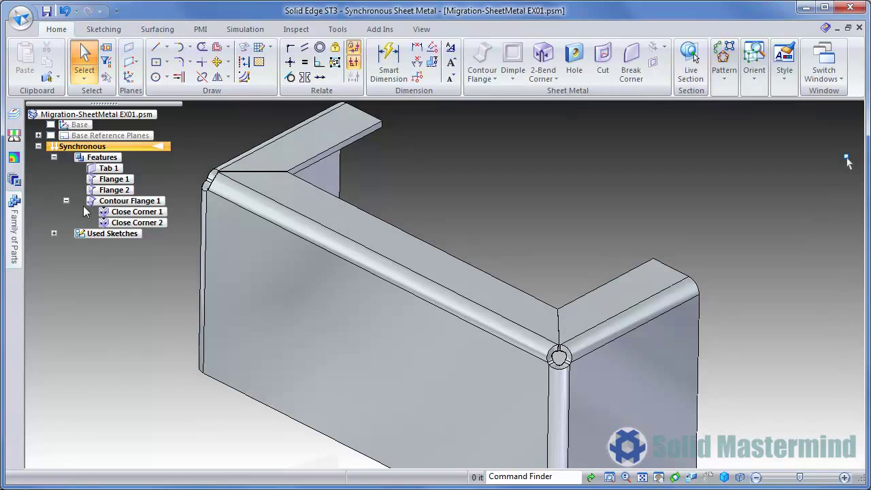
click(144, 224)
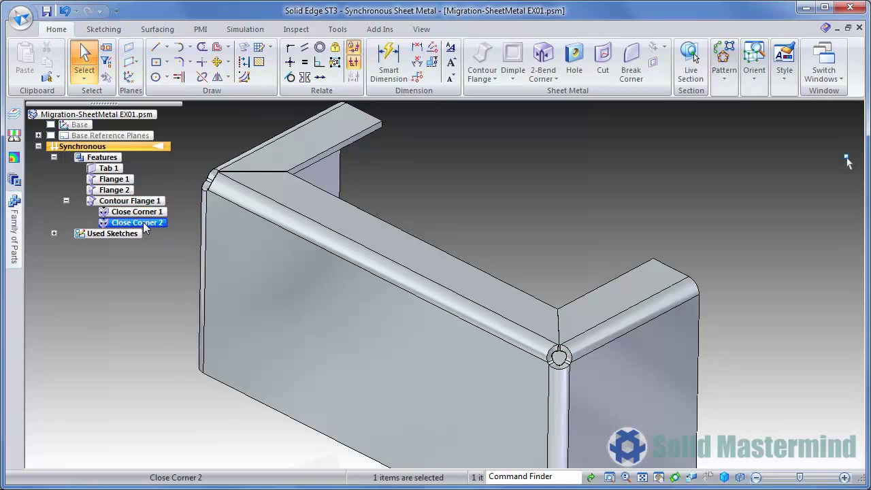
click(544, 331)
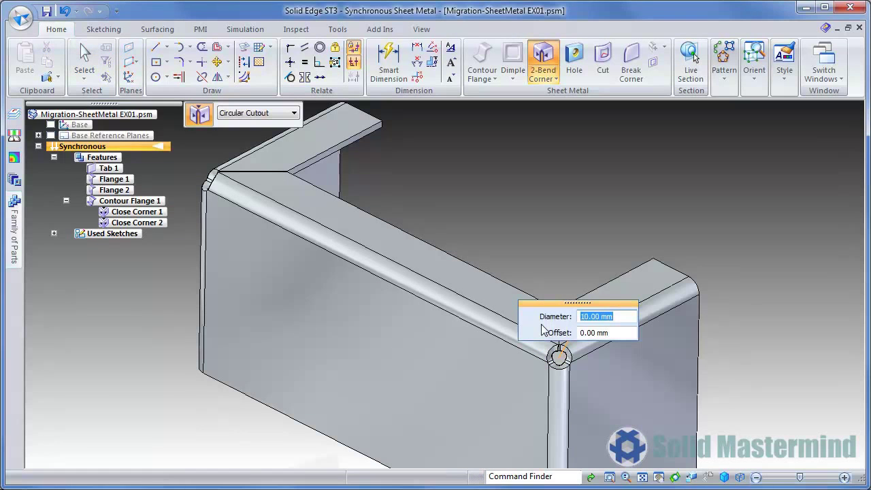
click(287, 116)
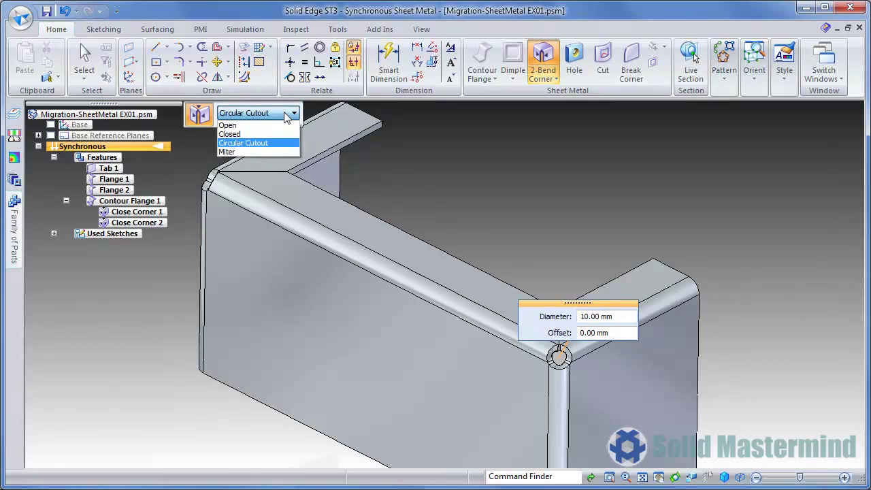
click(277, 149)
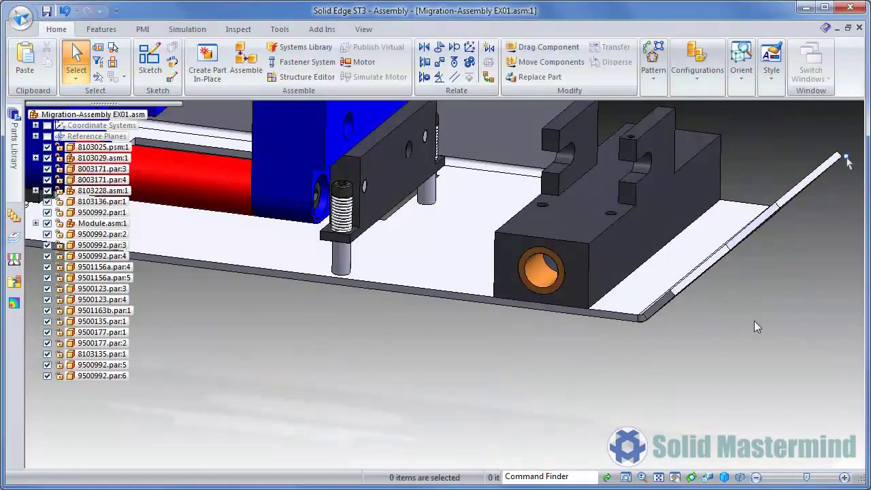
- Move a face of the dark block outward with the steering wheel
middle_drag(744, 303, 780, 327)
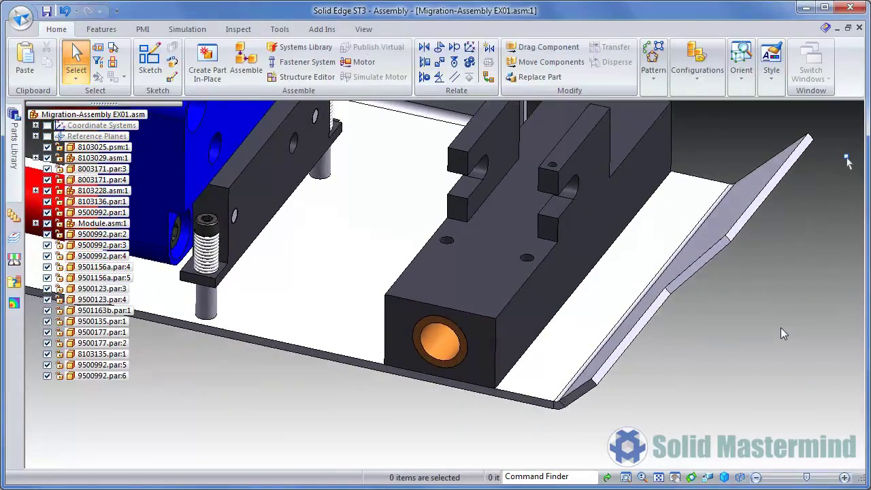
click(576, 235)
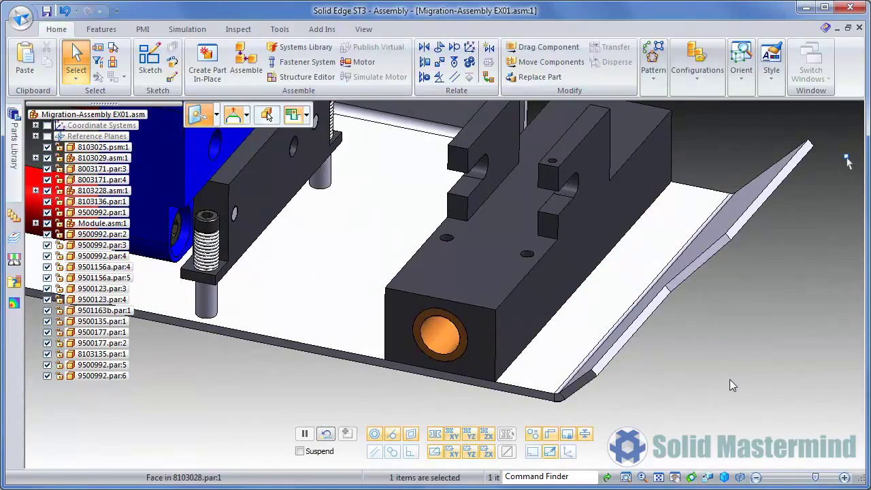
click(603, 252)
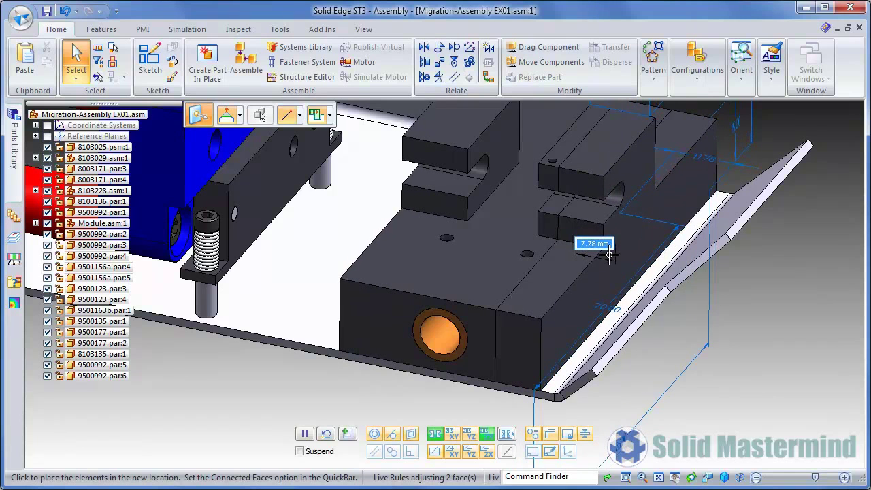
click(602, 254)
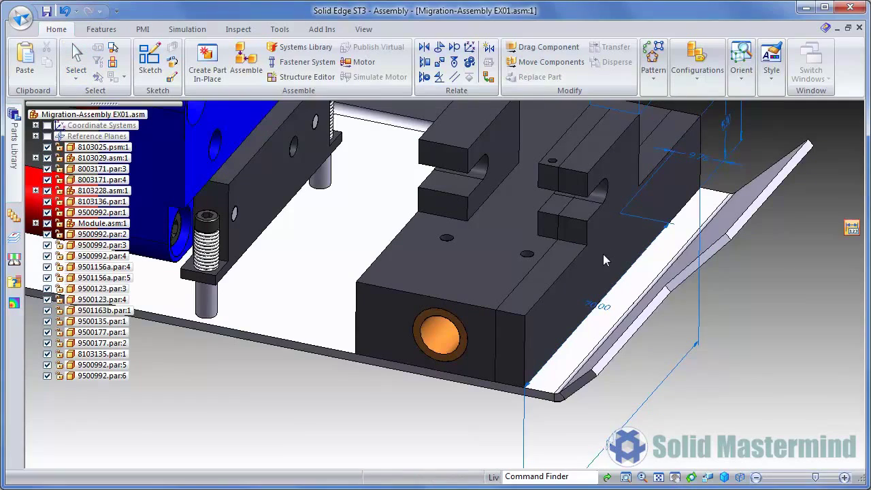
- Select the block's side face and lock its 4.00 dimension
click(606, 250)
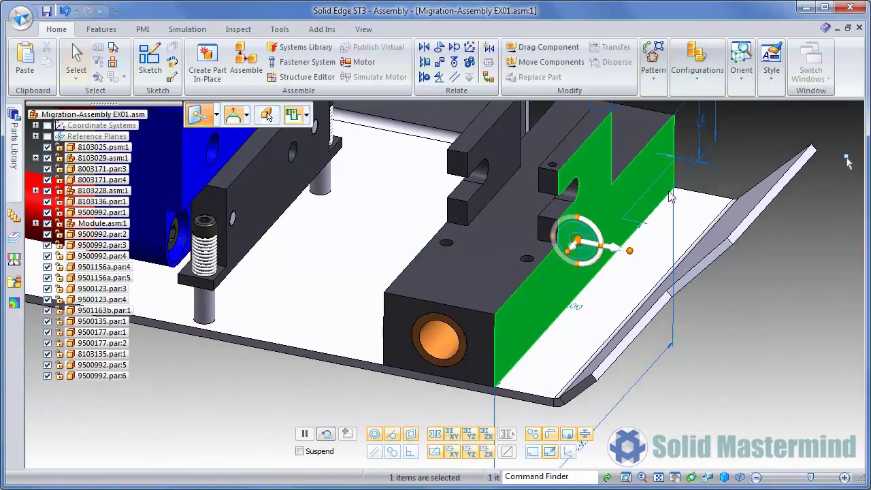
middle_drag(605, 250, 574, 149)
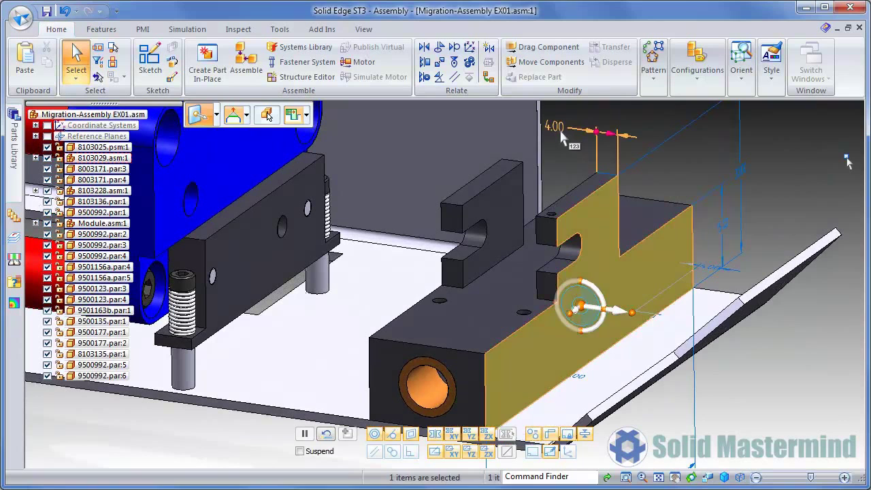
click(554, 126)
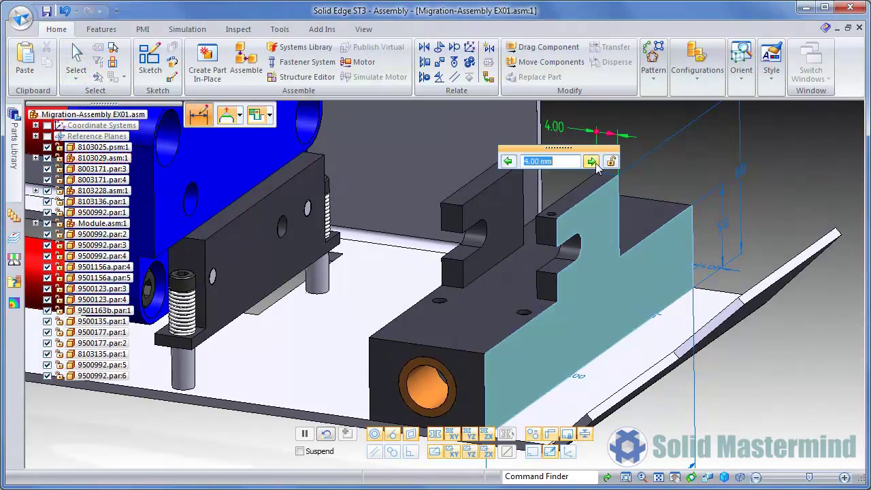
click(610, 162)
key(Return)
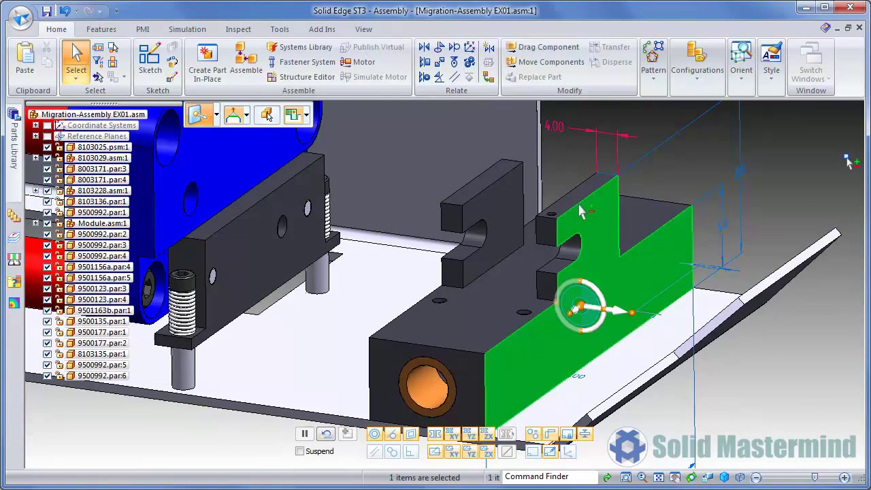
- Add a second face and move both faces onto the sheet's bent corner vertex
click(648, 229)
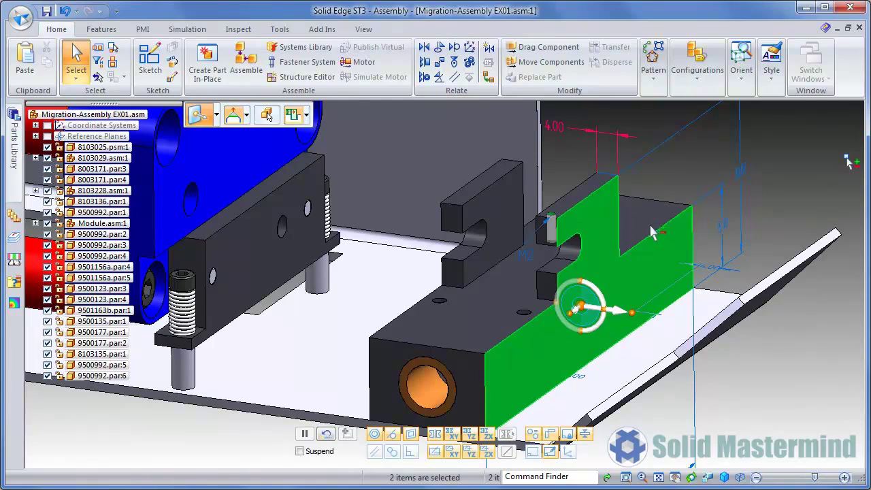
middle_drag(713, 221, 647, 208)
key(Escape)
click(611, 202)
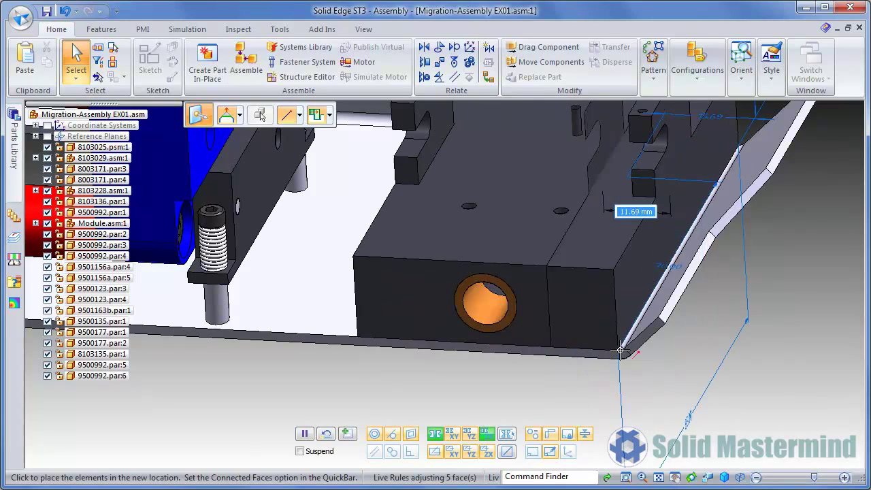
click(622, 355)
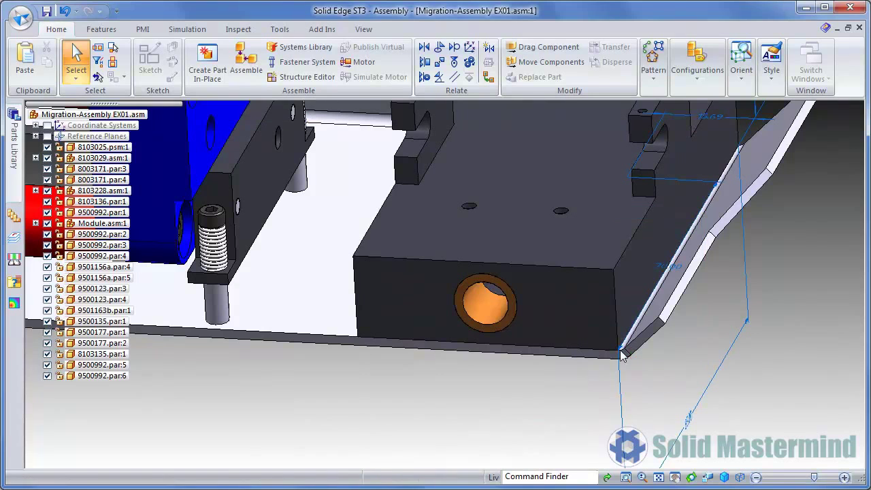
- Raise the slotted tab's top face 4.57 mm
click(775, 418)
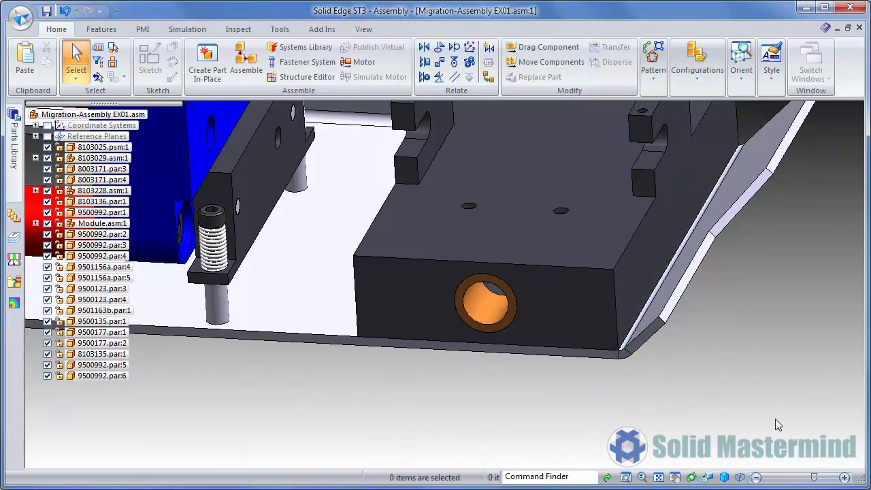
middle_drag(775, 418, 740, 192)
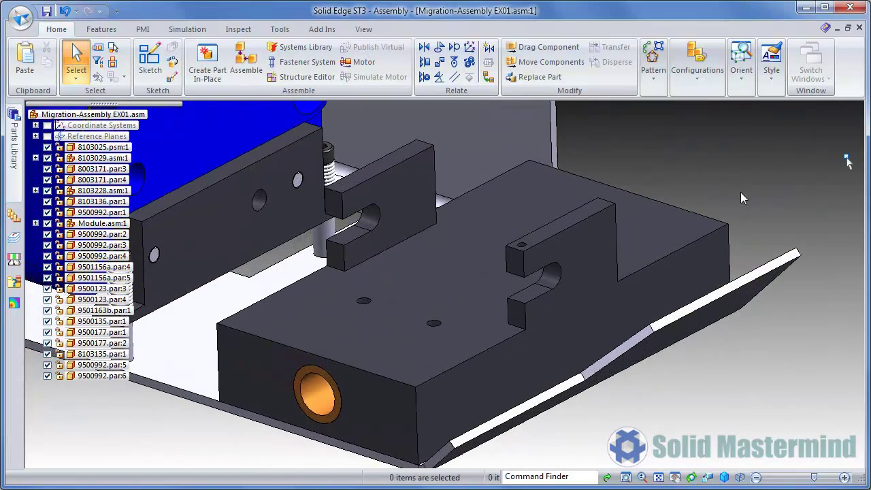
click(577, 216)
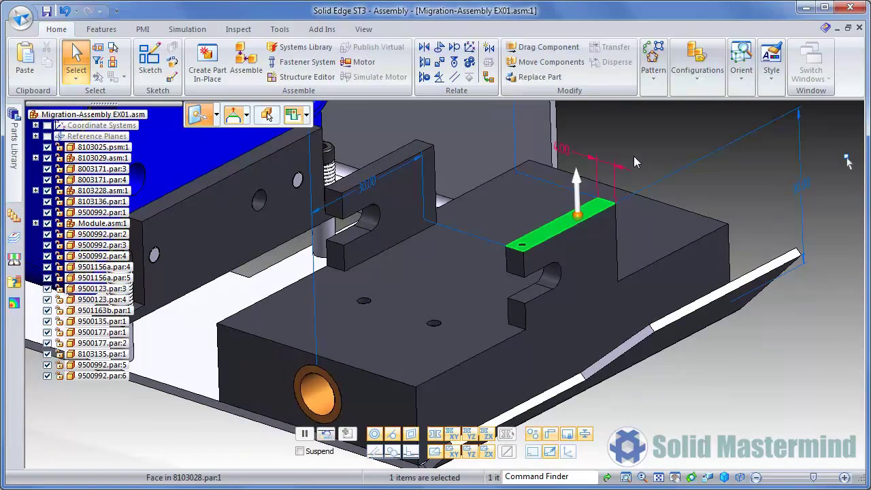
click(577, 209)
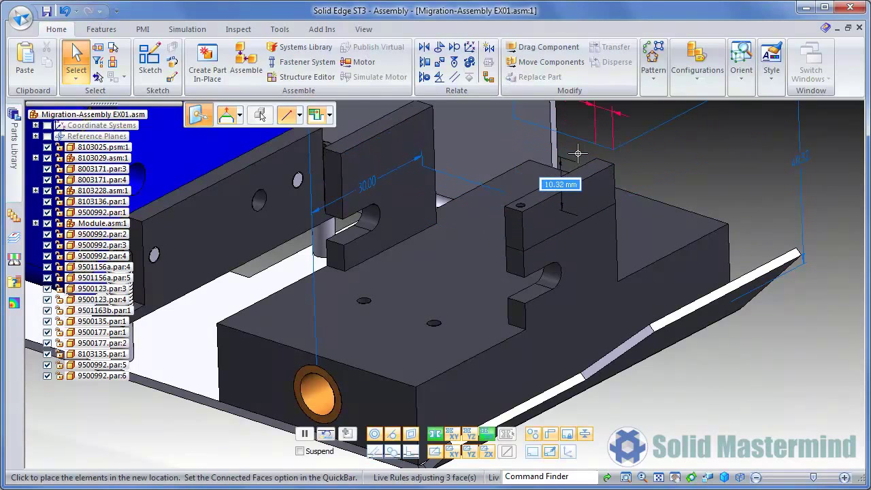
click(577, 192)
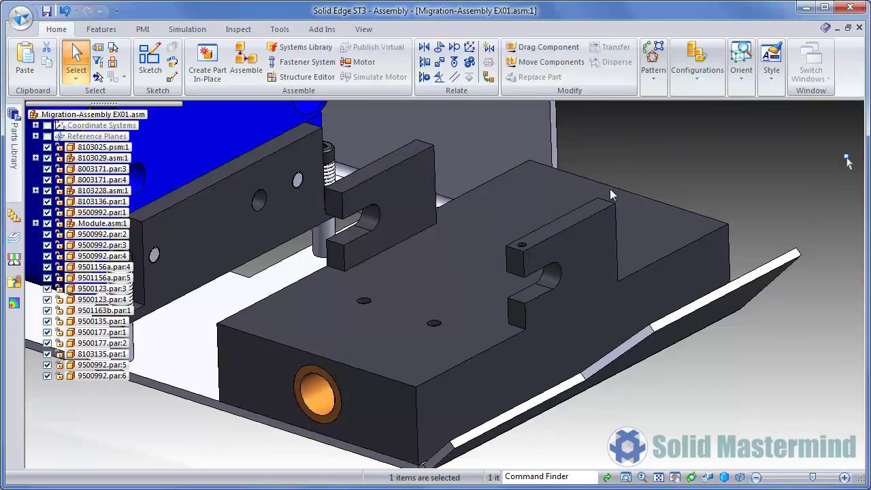
- Move the tab's top and slot faces up another 0.65 mm
click(608, 209)
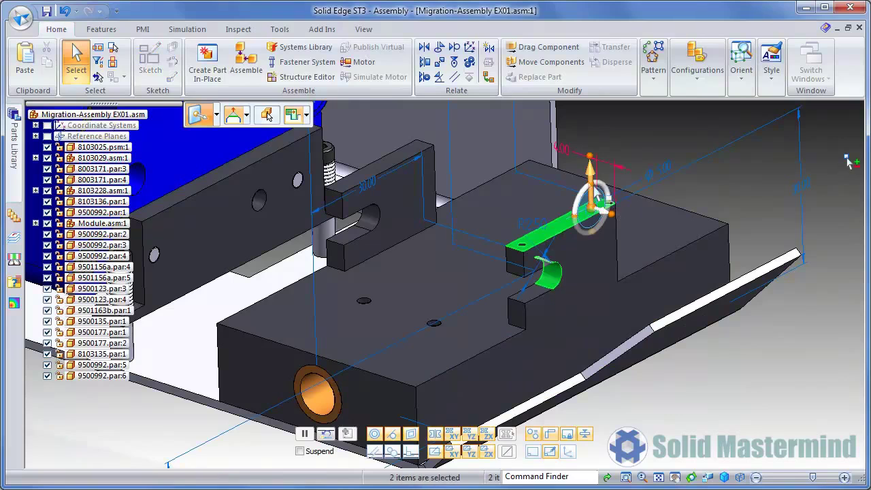
click(592, 207)
click(592, 207)
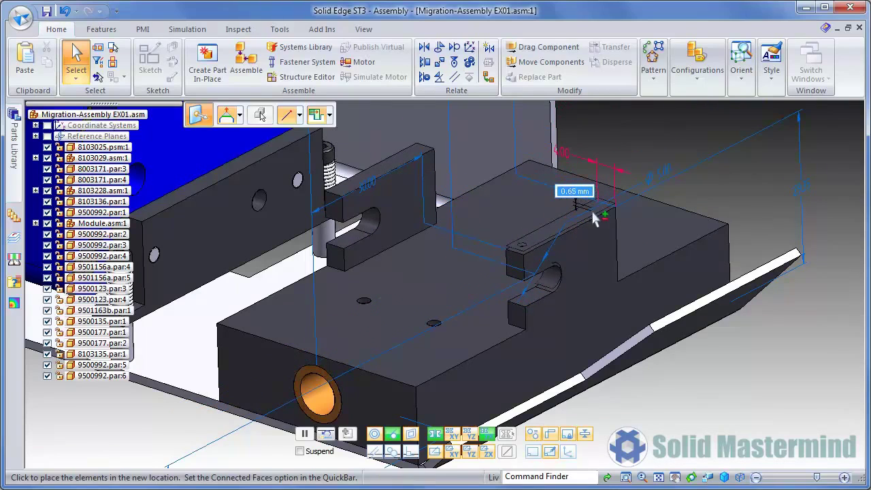
click(592, 212)
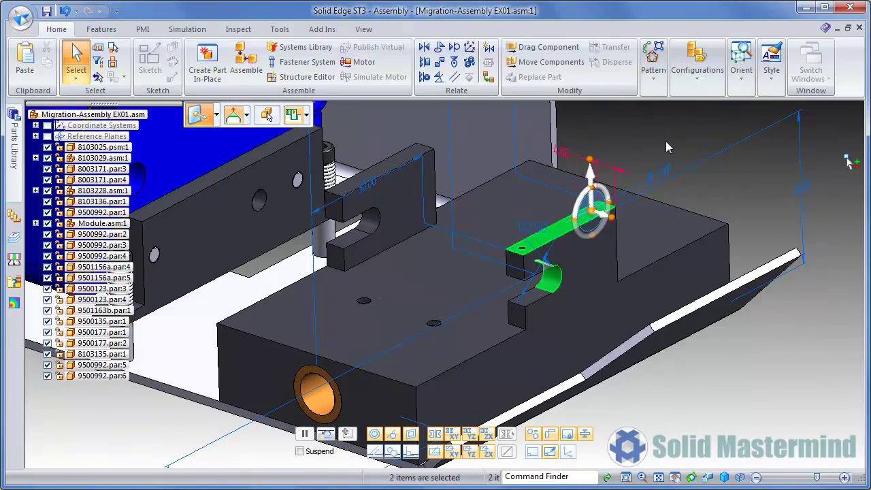
key(Escape)
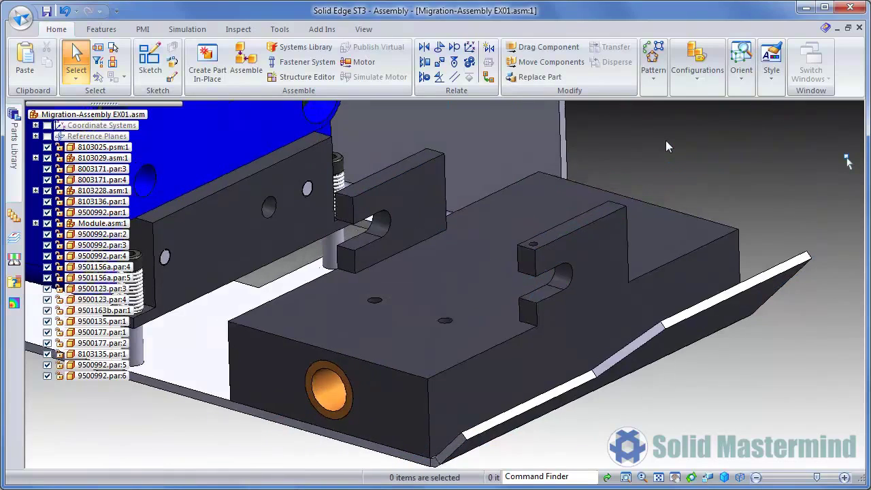